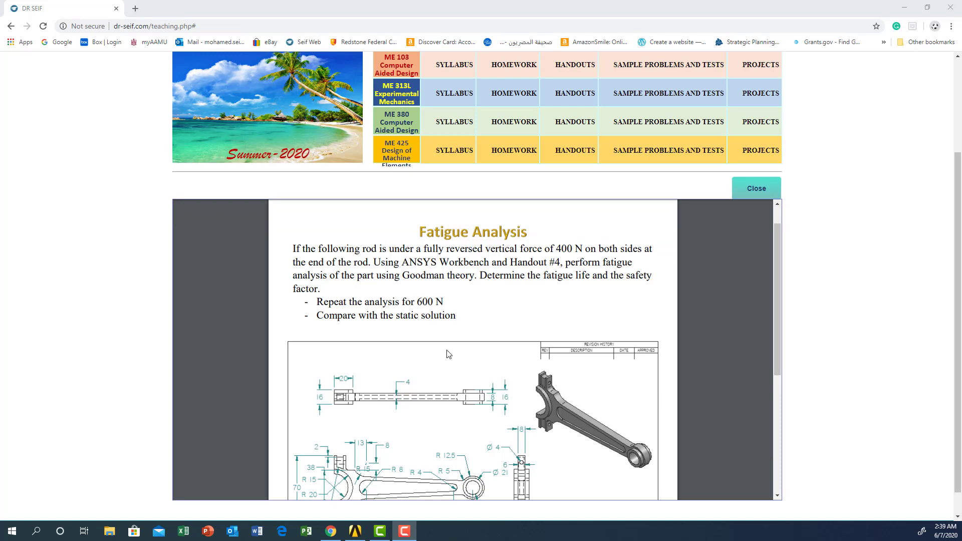
- Leave the Fatigue Analysis assignment in Chrome and bring the empty Workbench project to the front
left_click(354, 533)
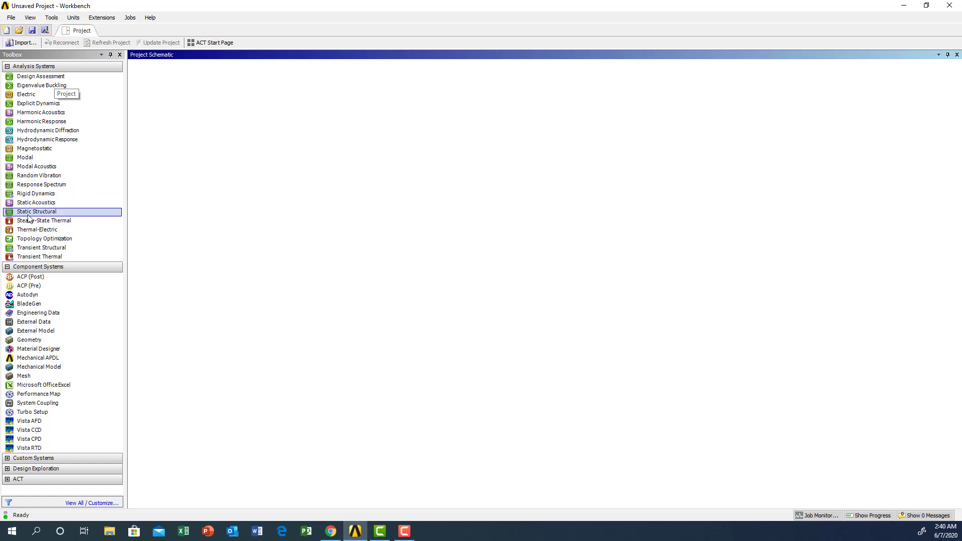
- Add a Static Structural system to the Project Schematic and start naming it 400 N
left_click_drag(29, 213, 194, 118)
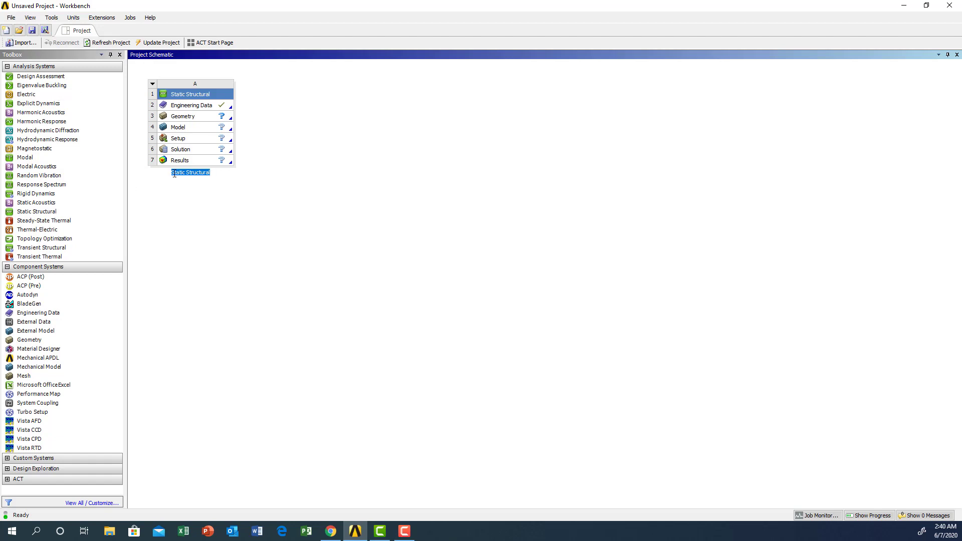
type("s")
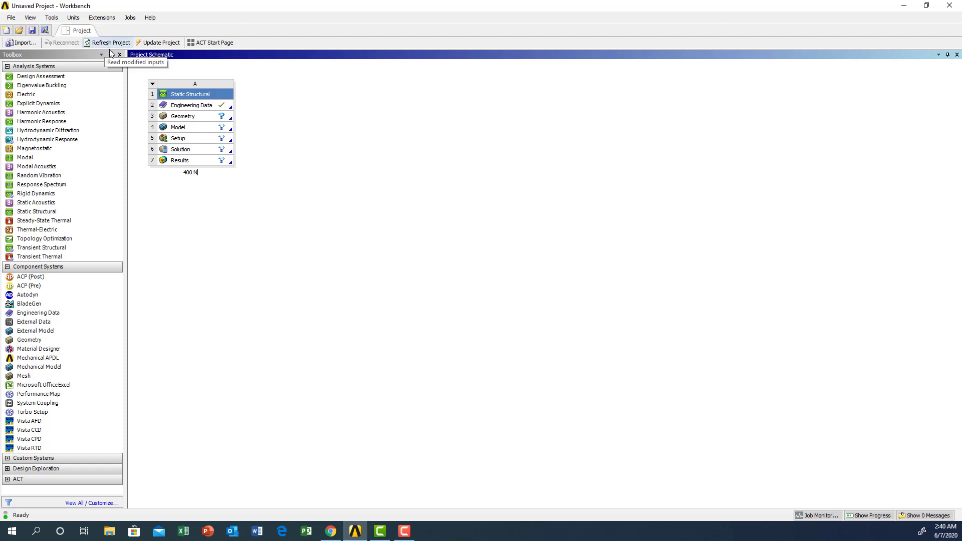
- Confirm the 400 N name and import Lab4-Seif v2.igs as the system's geometry
left_click(203, 121)
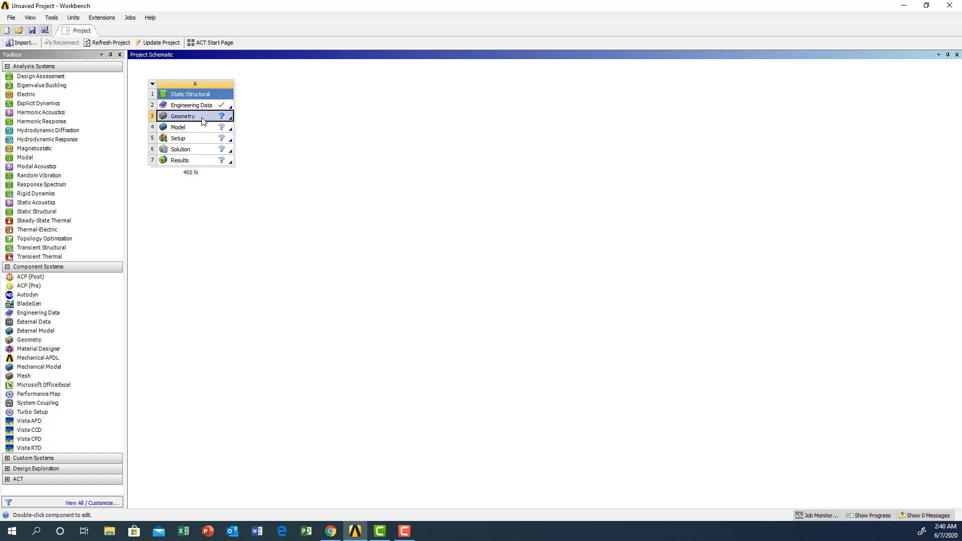
right_click(203, 120)
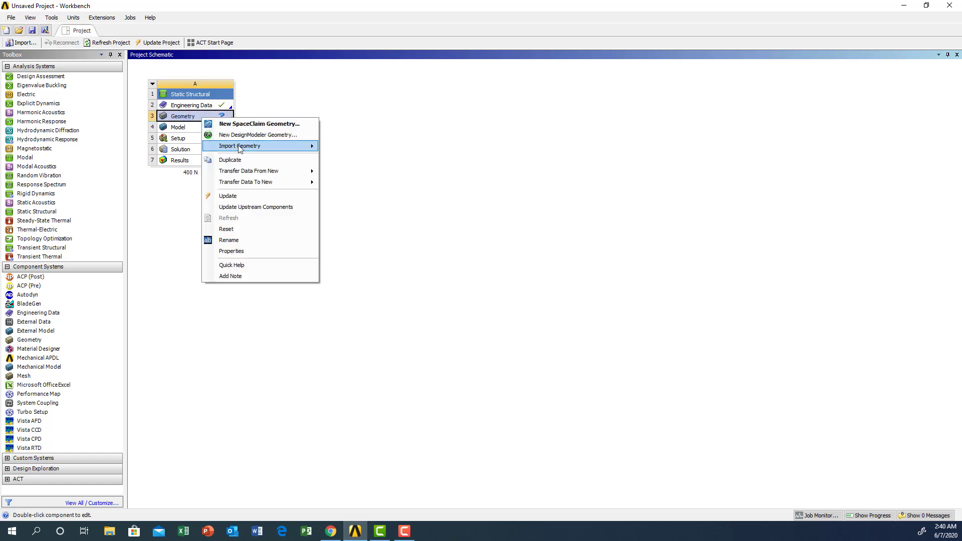
mouse_move(254, 147)
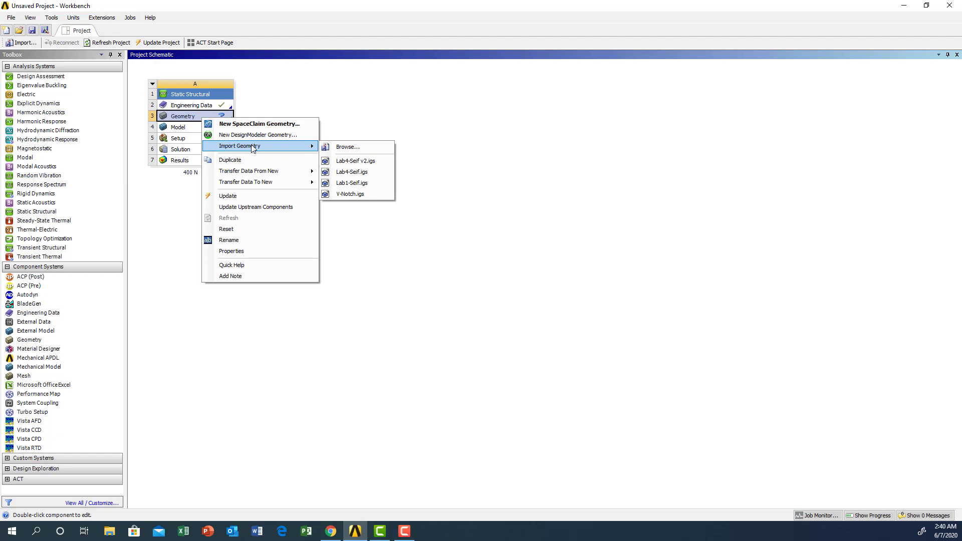
left_click(348, 148)
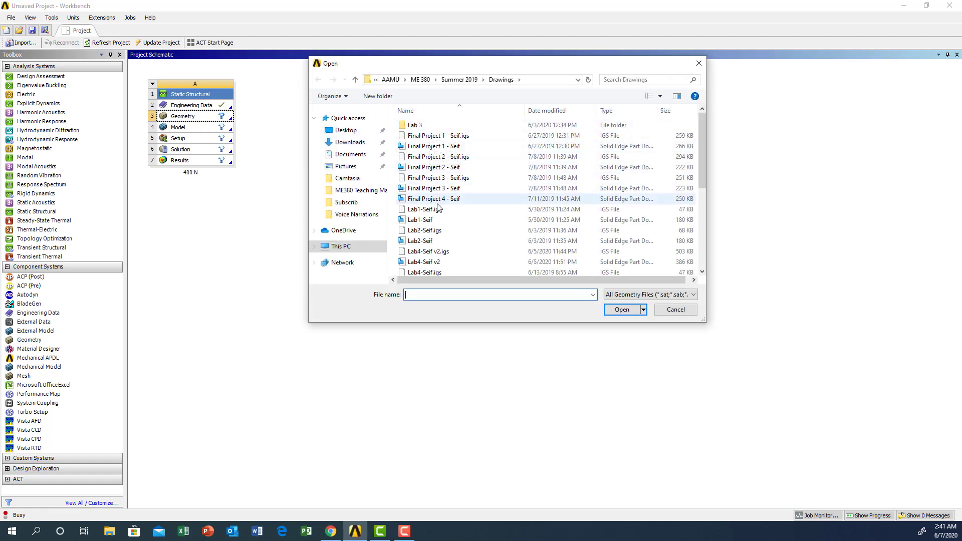
scroll(437, 196, "down", 1)
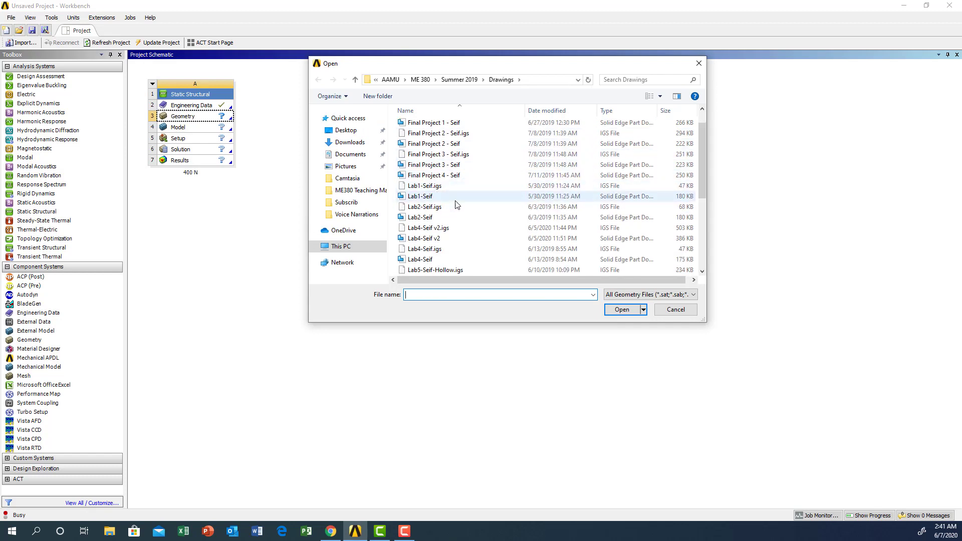
left_click(422, 229)
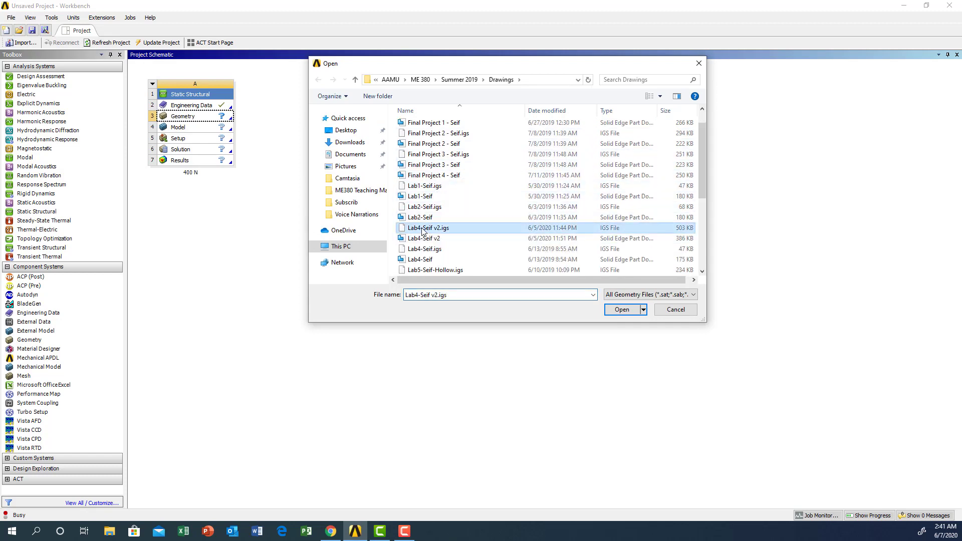
left_click(622, 311)
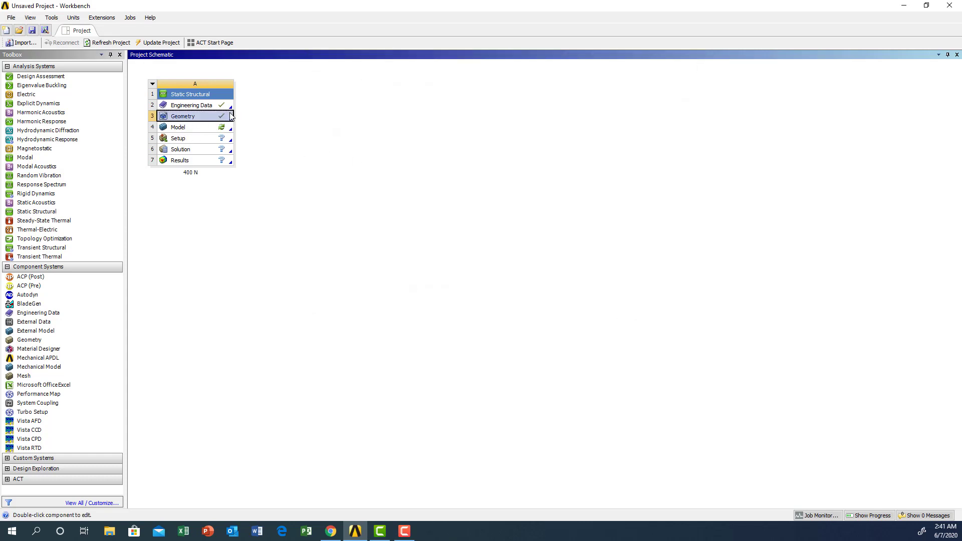
- Open the model in Mechanical, set mesh Span Angle Center to Fine, and generate the mesh
double_click(193, 128)
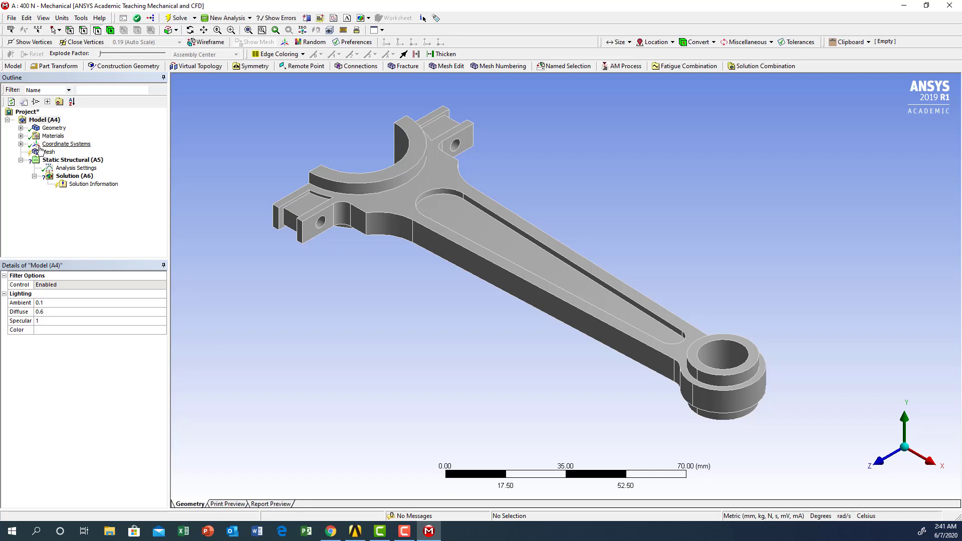
left_click(48, 152)
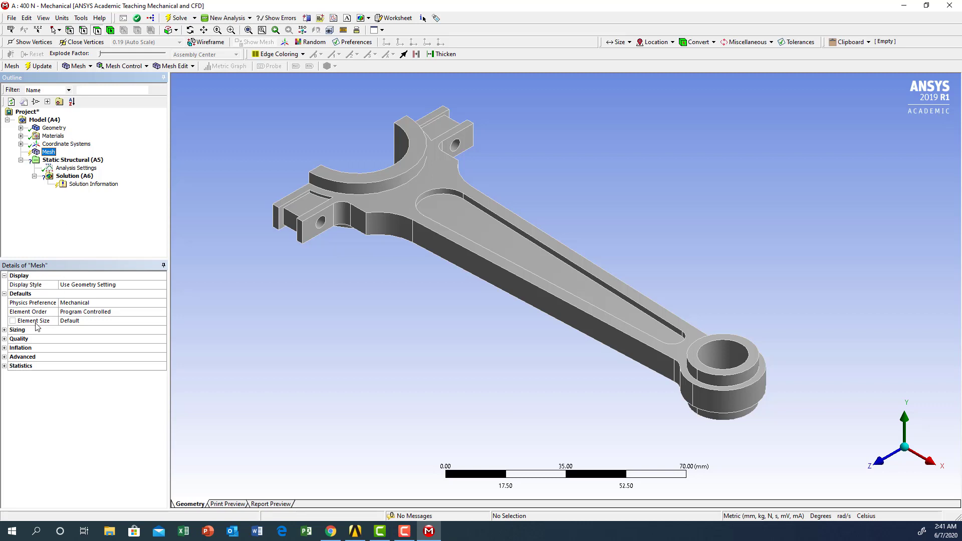
left_click(4, 329)
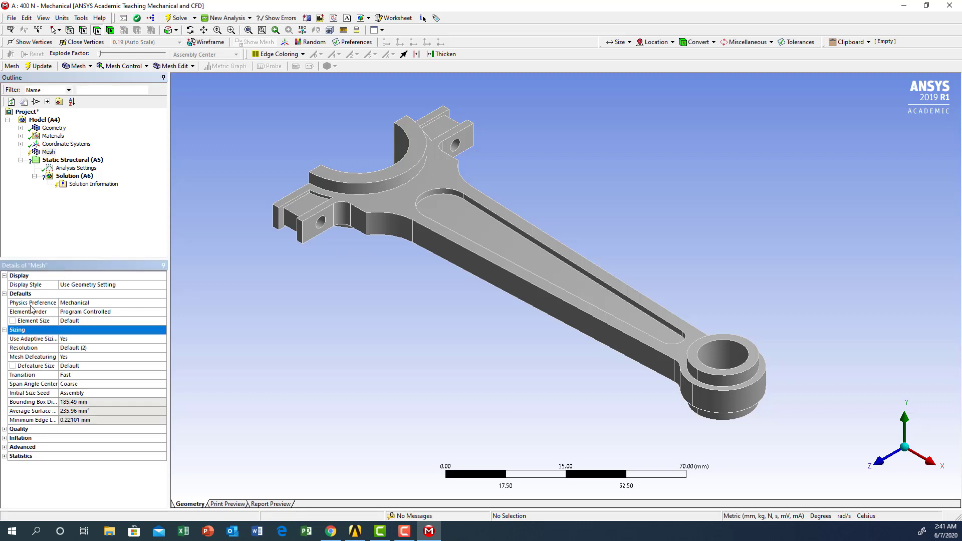
left_click(164, 385)
left_click(162, 383)
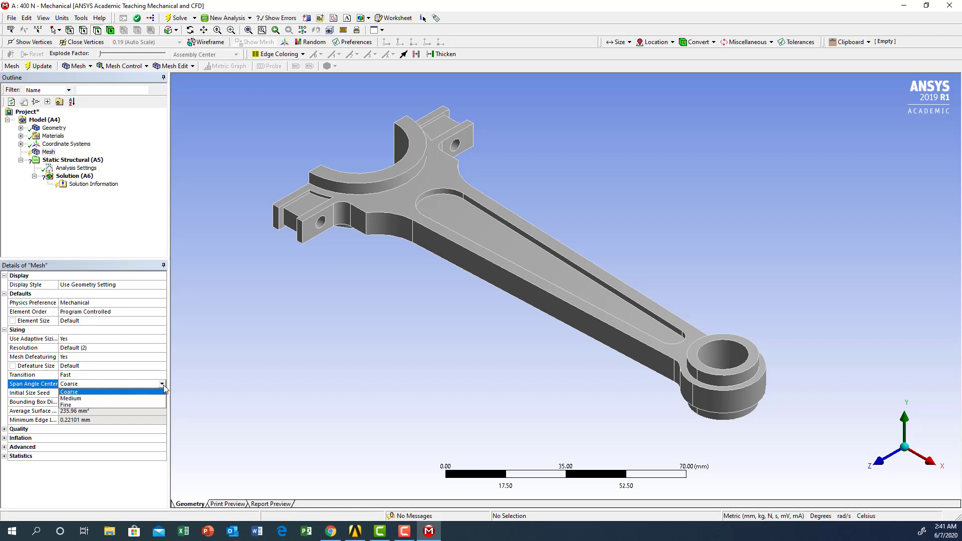
left_click(64, 406)
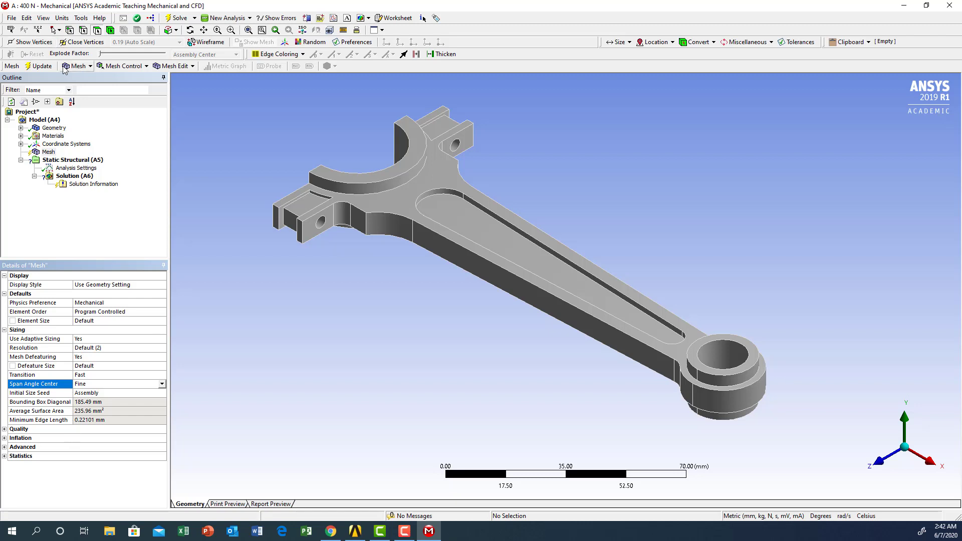
left_click(89, 67)
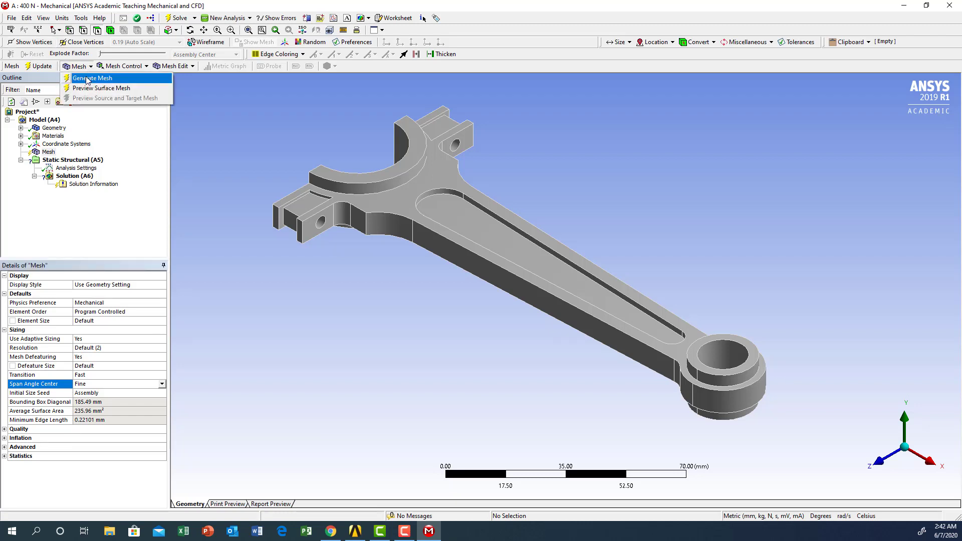
left_click(88, 80)
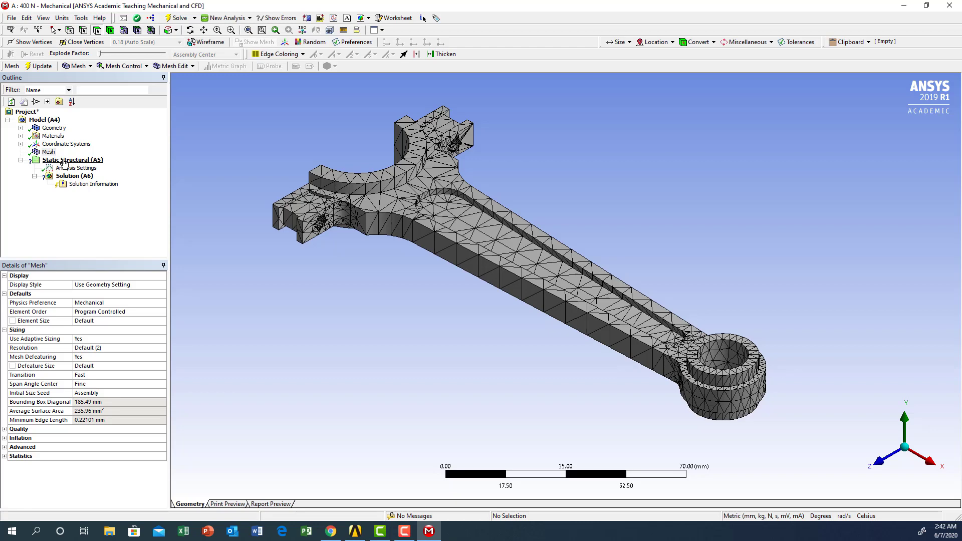
- Insert a Fixed Support and scope it to the upper and lower lug faces at the large end
right_click(64, 162)
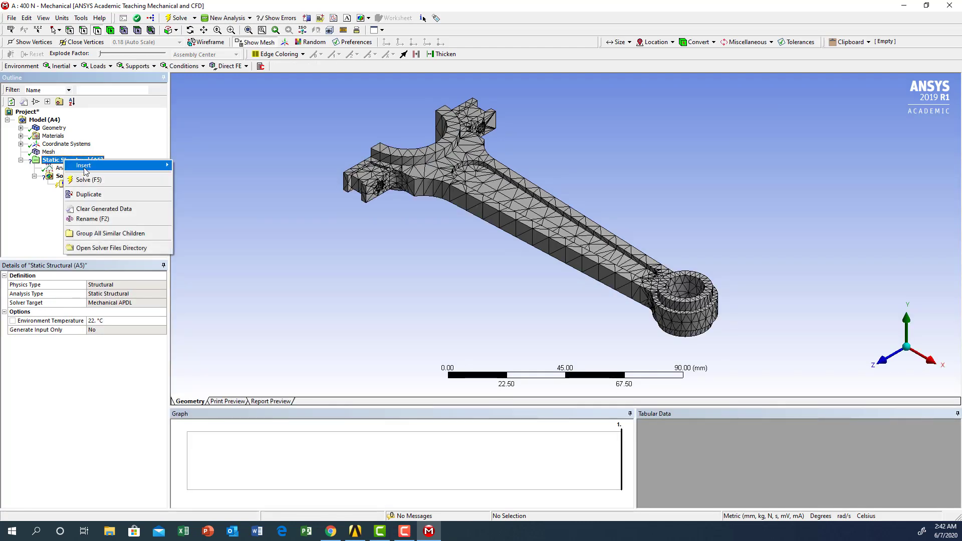
mouse_move(85, 170)
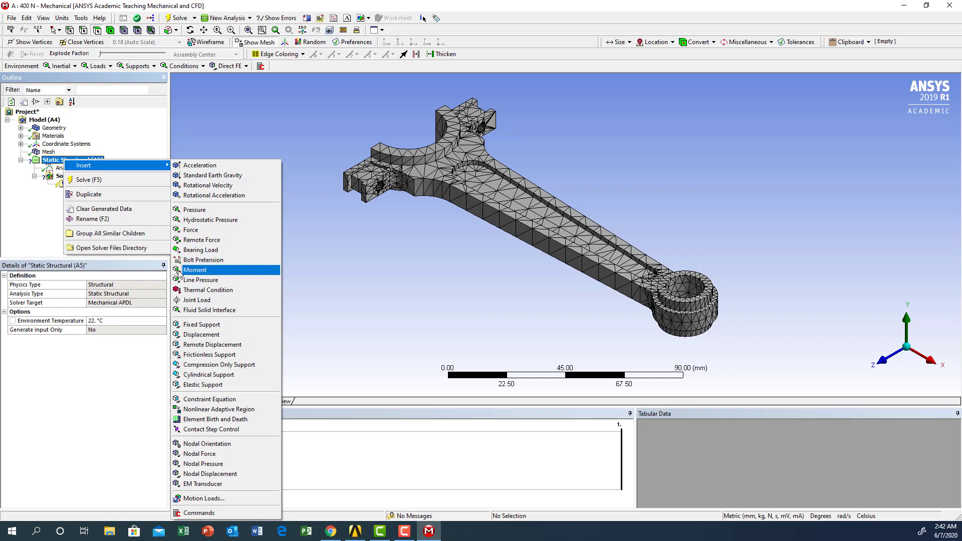
left_click(201, 325)
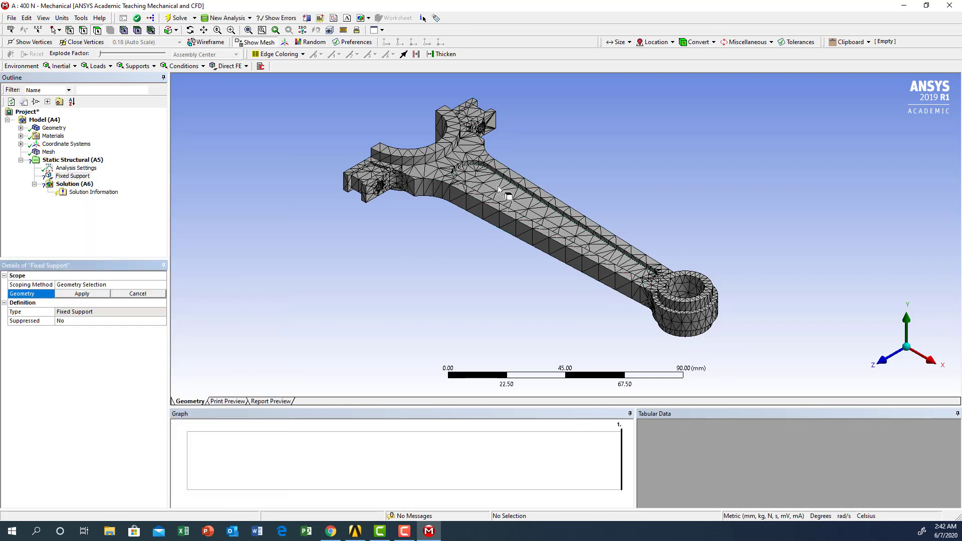
middle_click_drag(498, 188, 597, 254)
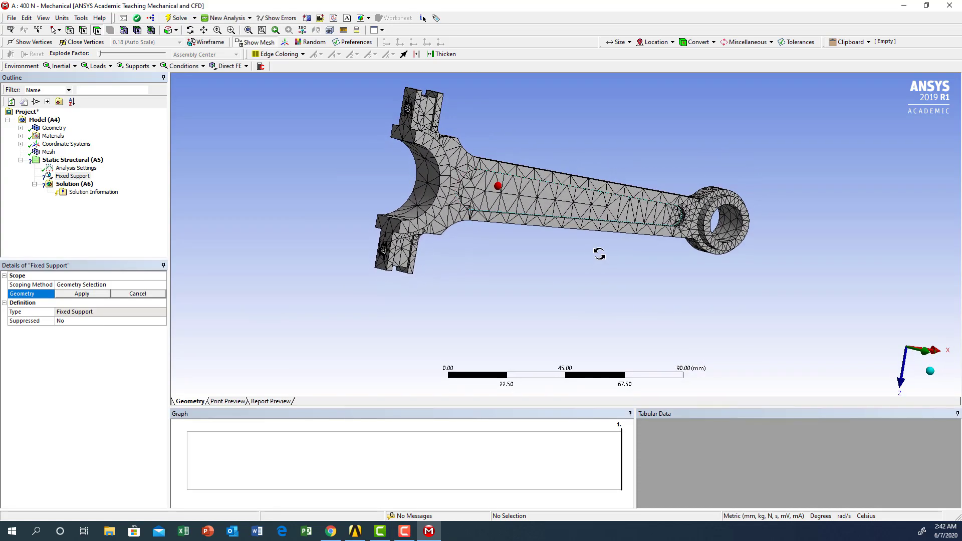
scroll(608, 254, "down", 2)
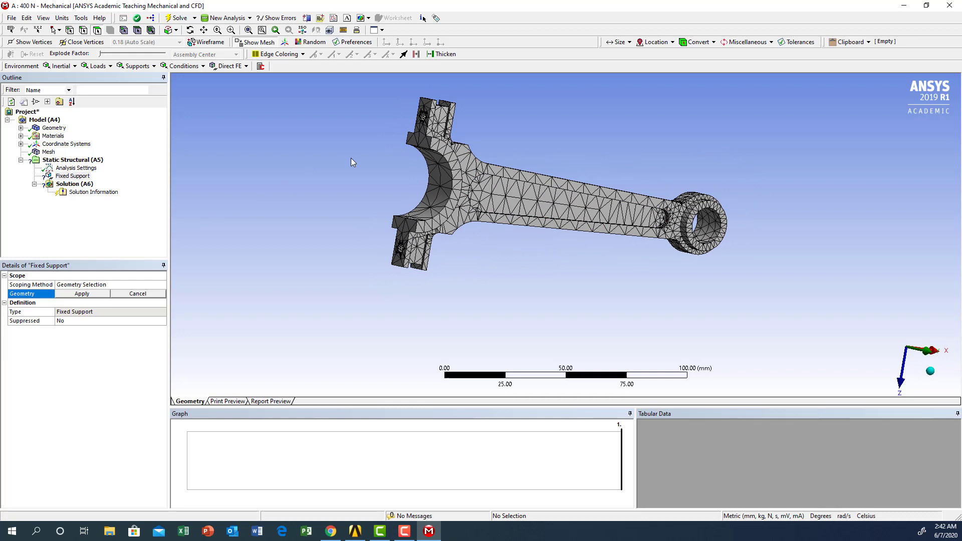
left_click(415, 140)
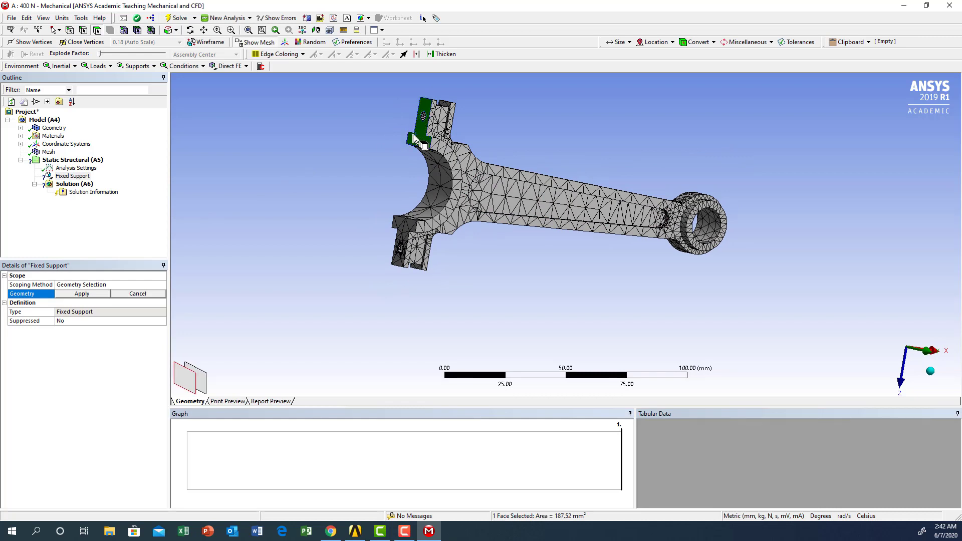
left_click(402, 240, "ctrl")
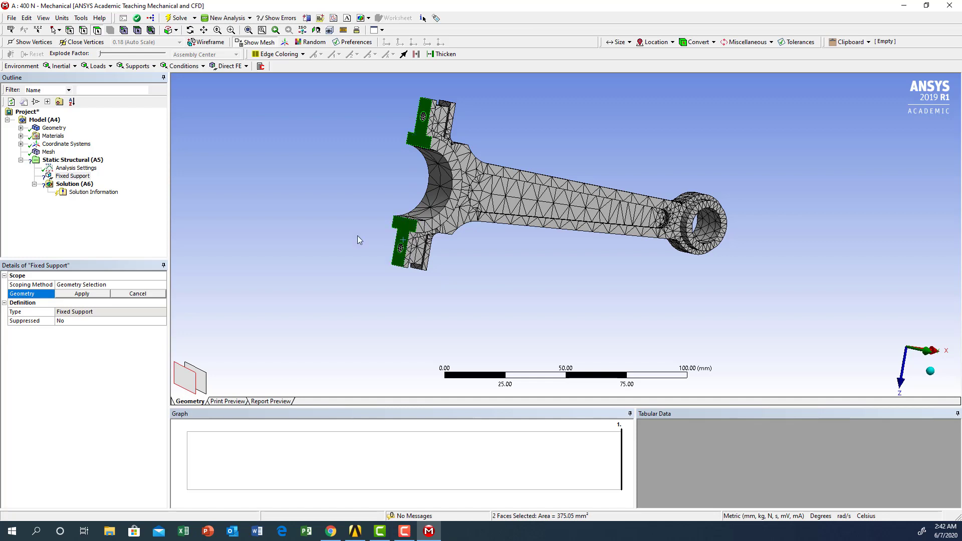
left_click(82, 294)
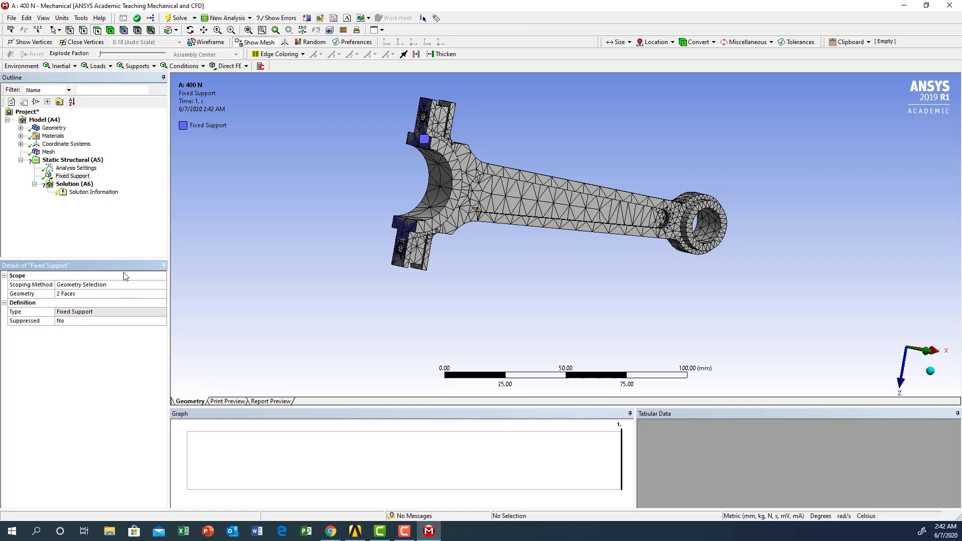
left_click(88, 296)
left_click(83, 294)
left_click(69, 243)
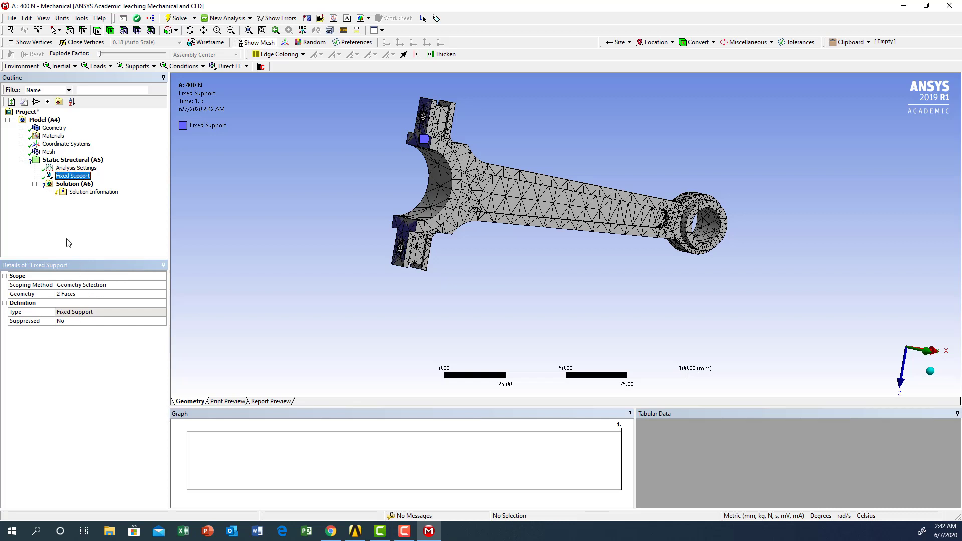
- Insert a Force and scope it to the pin-hole's inner face
right_click(65, 161)
mouse_move(115, 165)
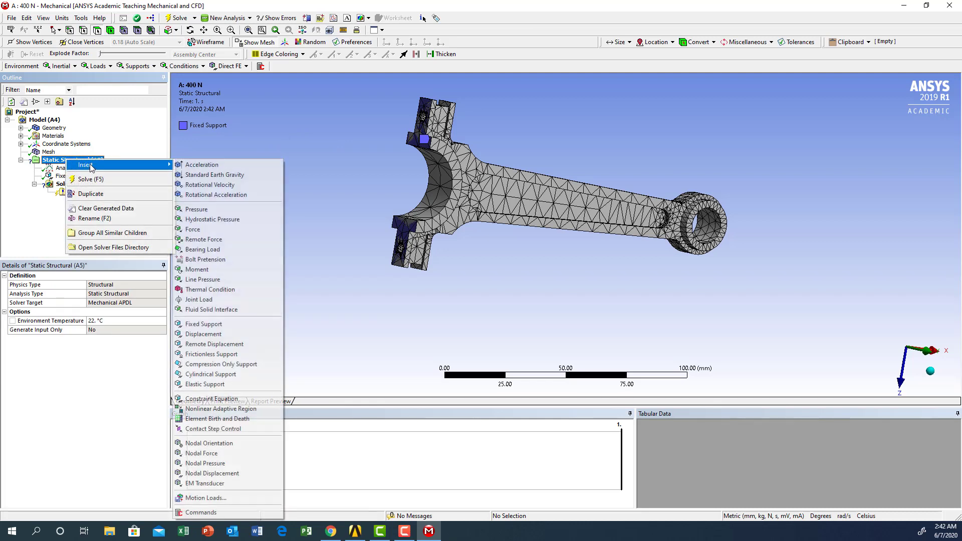
left_click(192, 229)
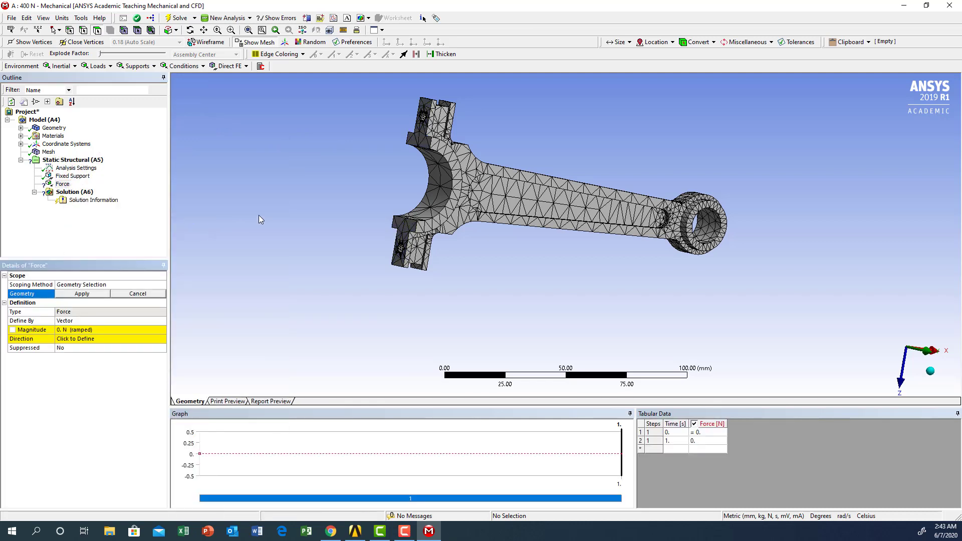
left_click(709, 231)
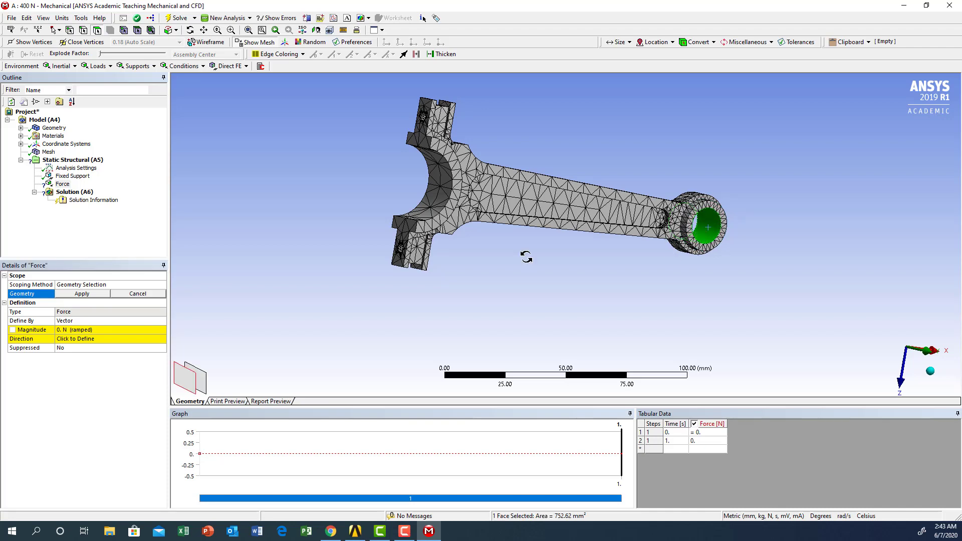
middle_click_drag(526, 257, 456, 254)
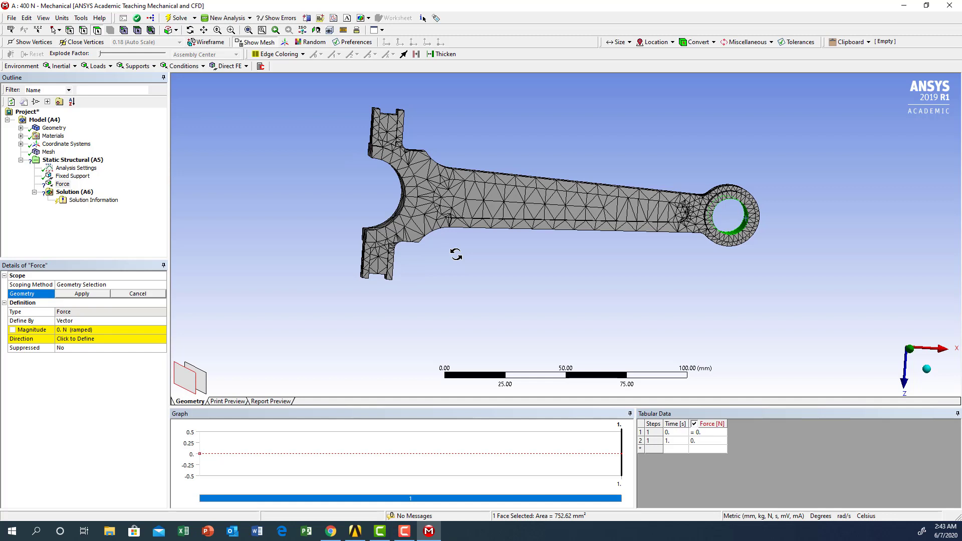
left_click(80, 294)
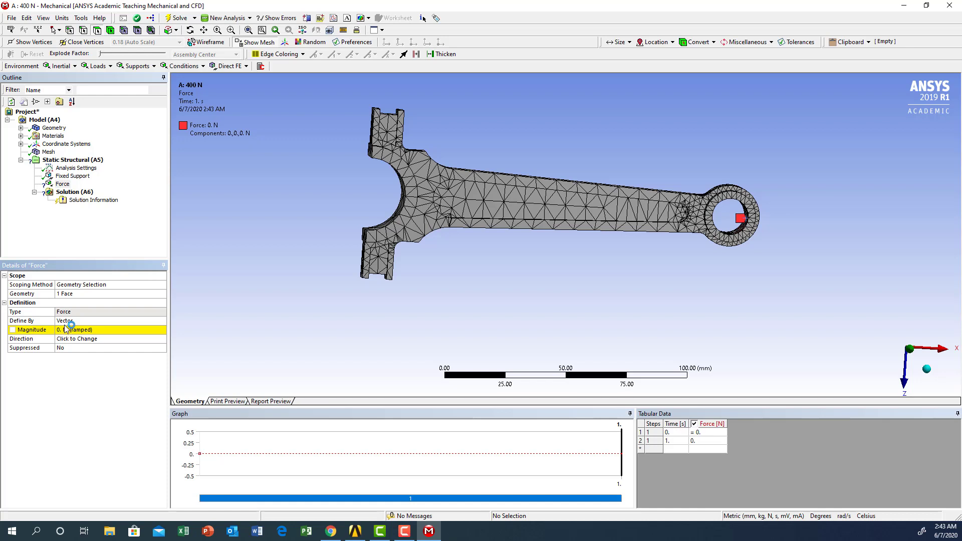
- Define the force by components with a Z component of -400 N
left_click(160, 321)
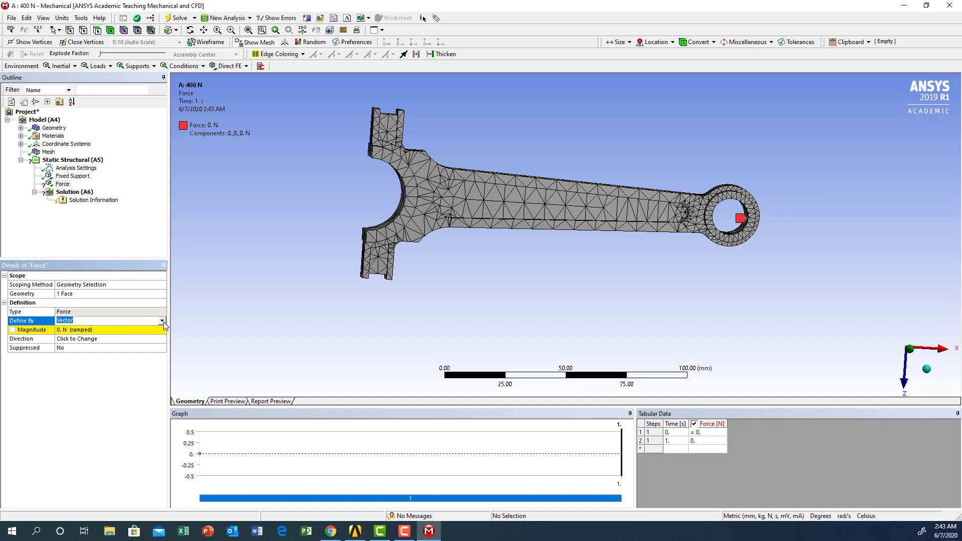
left_click(163, 322)
left_click(85, 333)
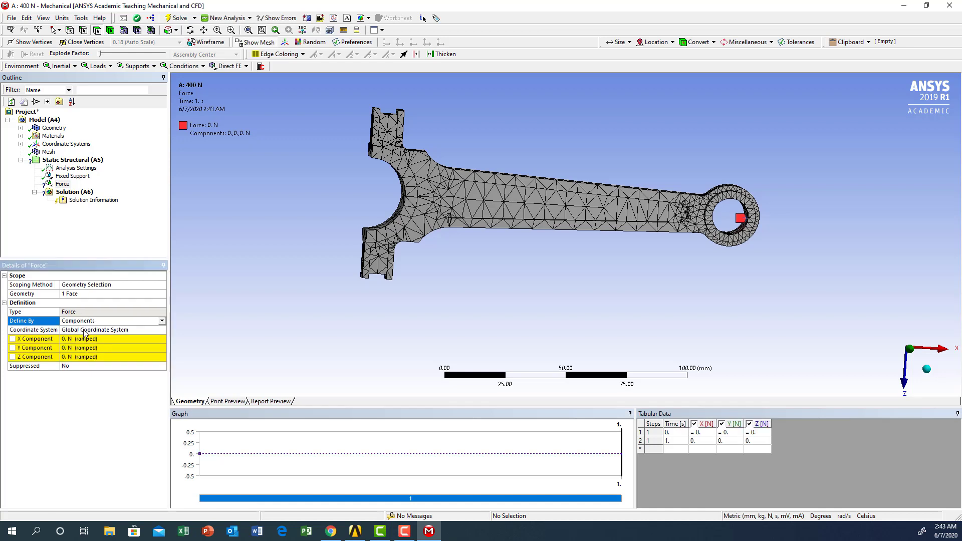
left_click(74, 356)
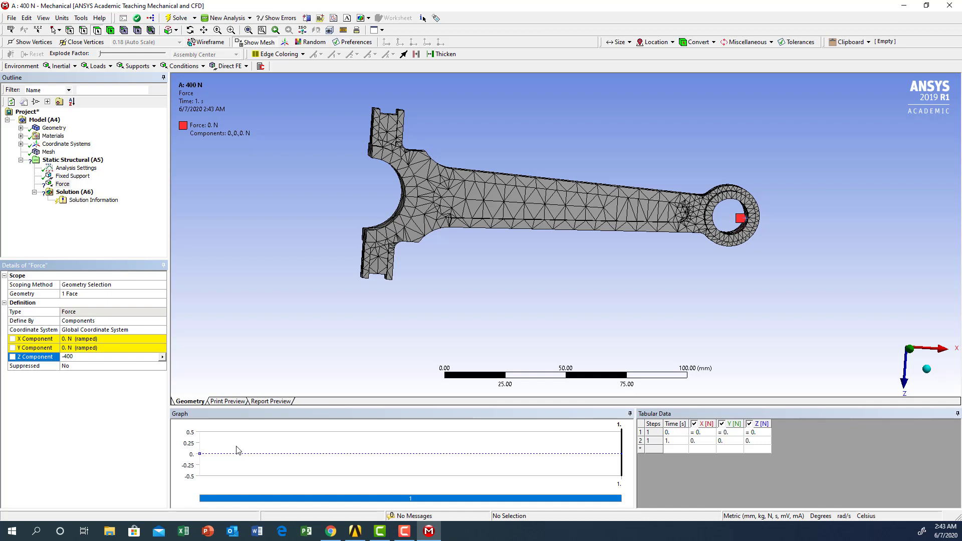
type("-400")
key("Return")
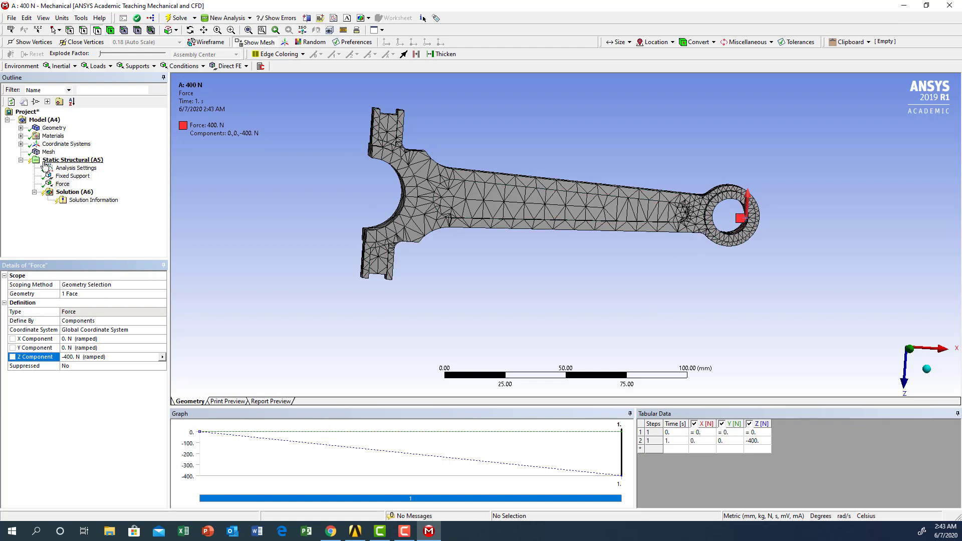
- Review the Fixed Support and Force, then solve the analysis
left_click(72, 175)
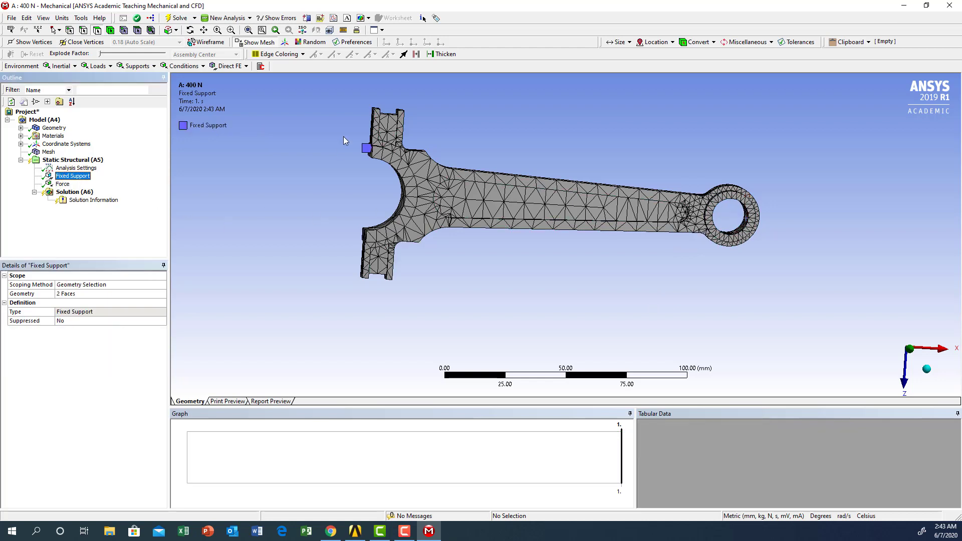
left_click(68, 184)
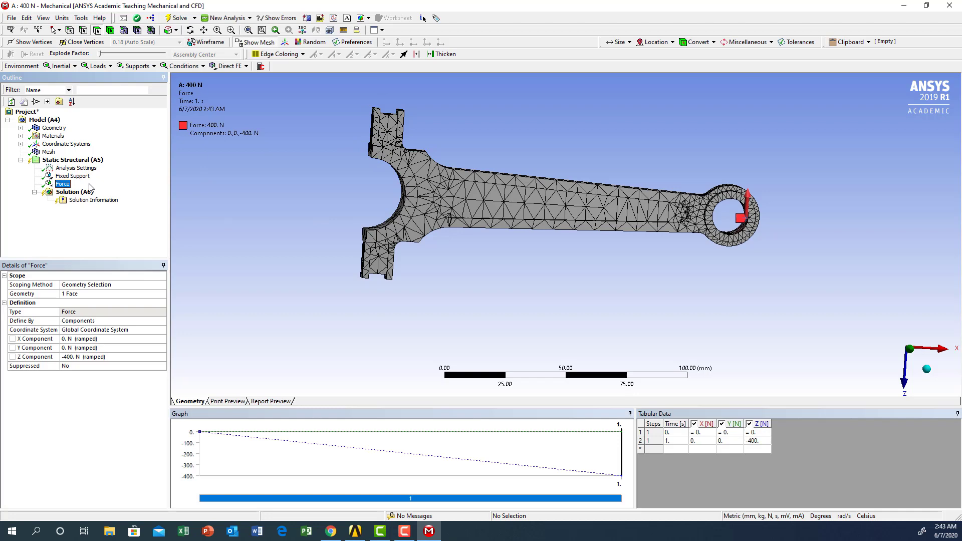
left_click(63, 193)
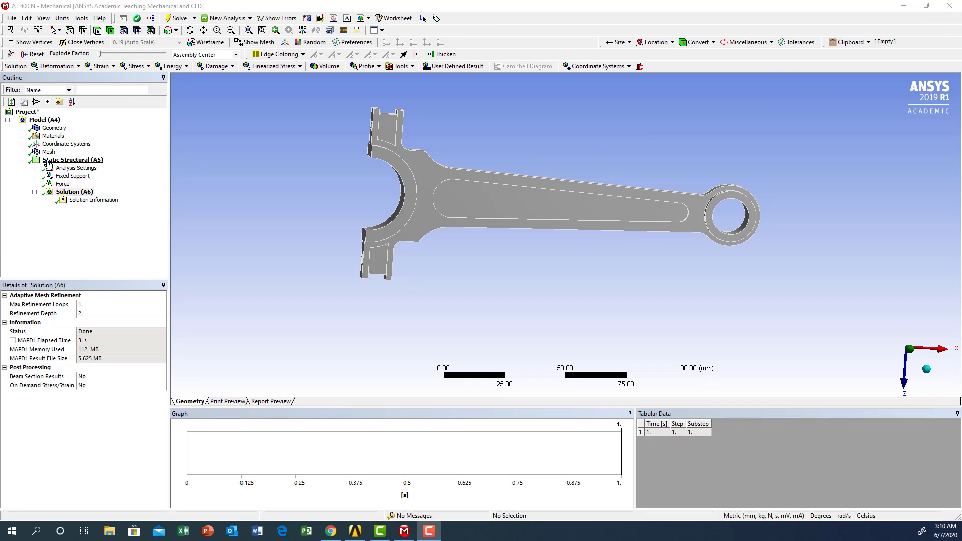
- Add an Equivalent (von-Mises) stress result to the Solution
left_click(48, 152)
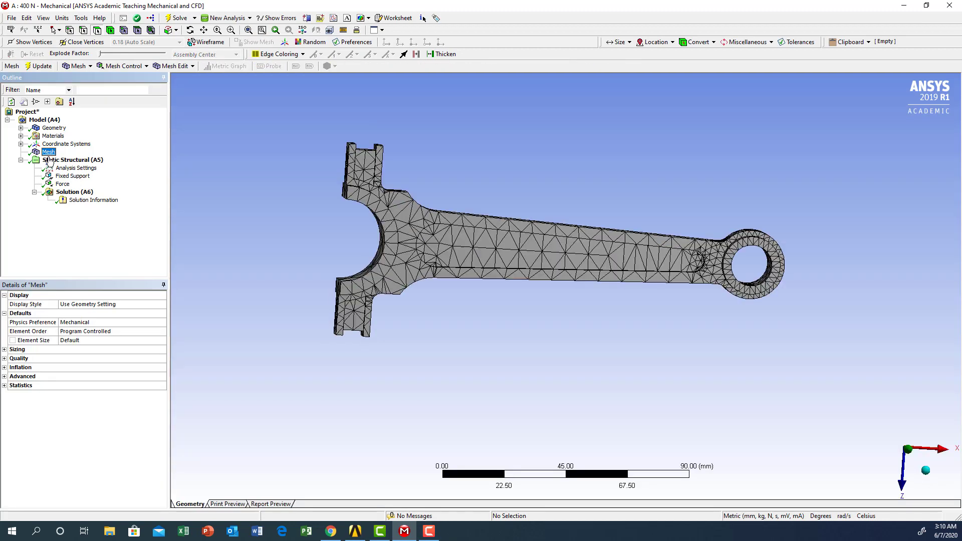
right_click(68, 193)
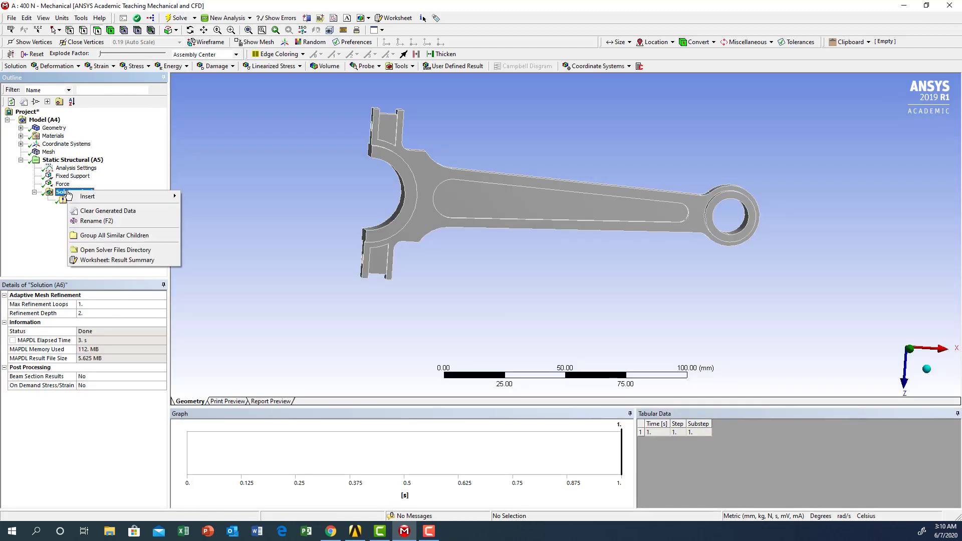
mouse_move(93, 198)
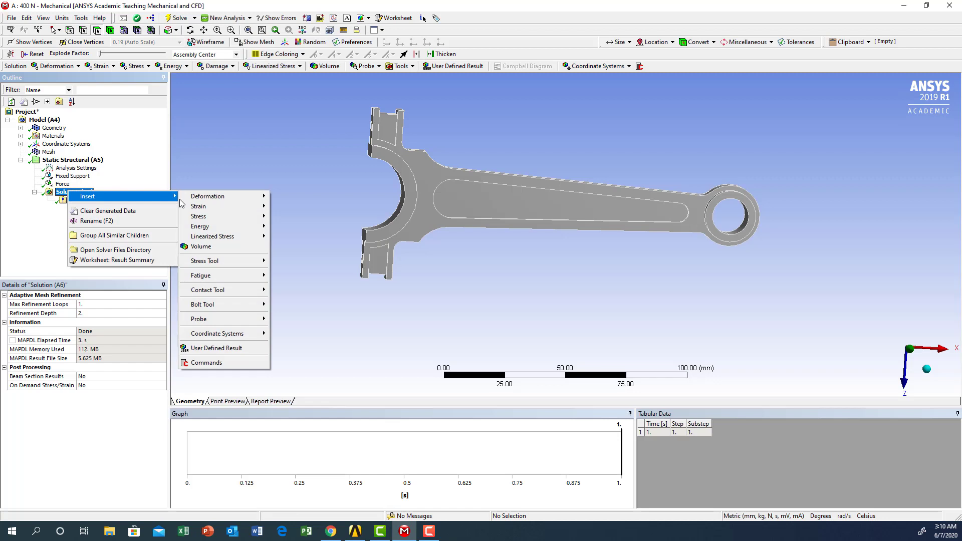
mouse_move(200, 217)
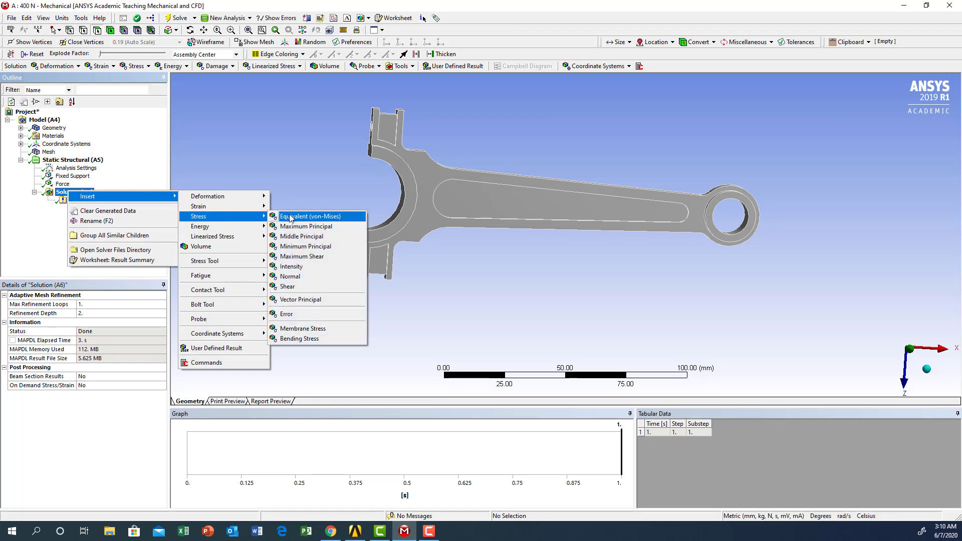
left_click(291, 217)
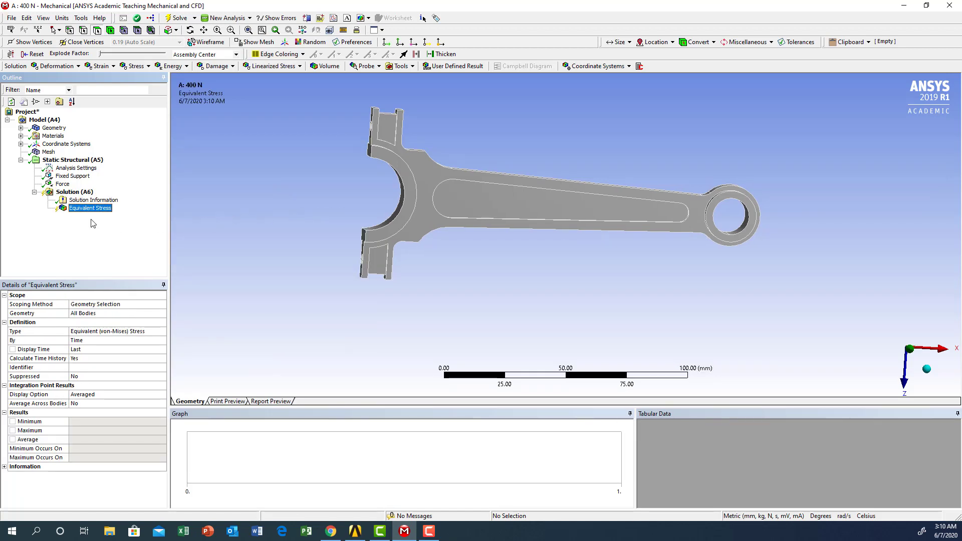
- Add a Max Tensile Stress tool to the Solution and select its Safety Factor result
right_click(65, 194)
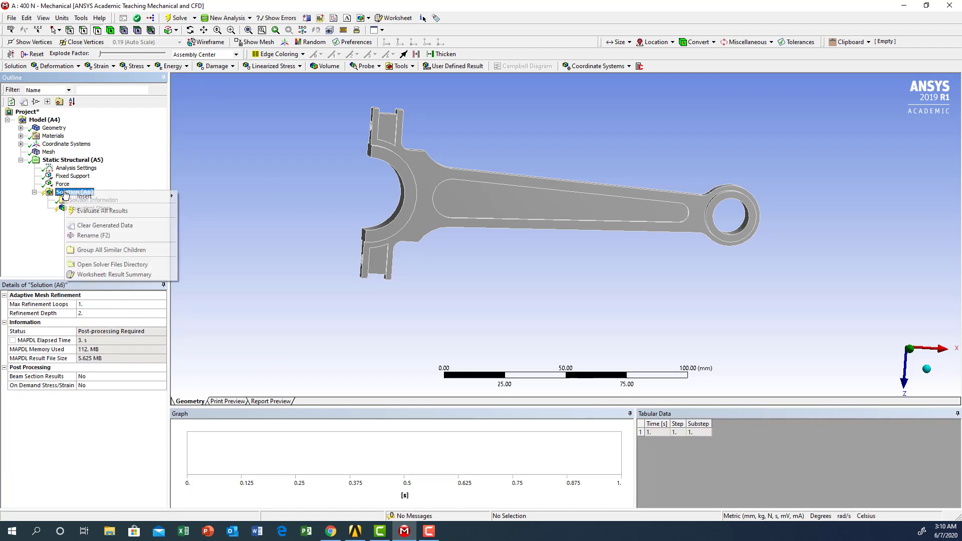
mouse_move(102, 197)
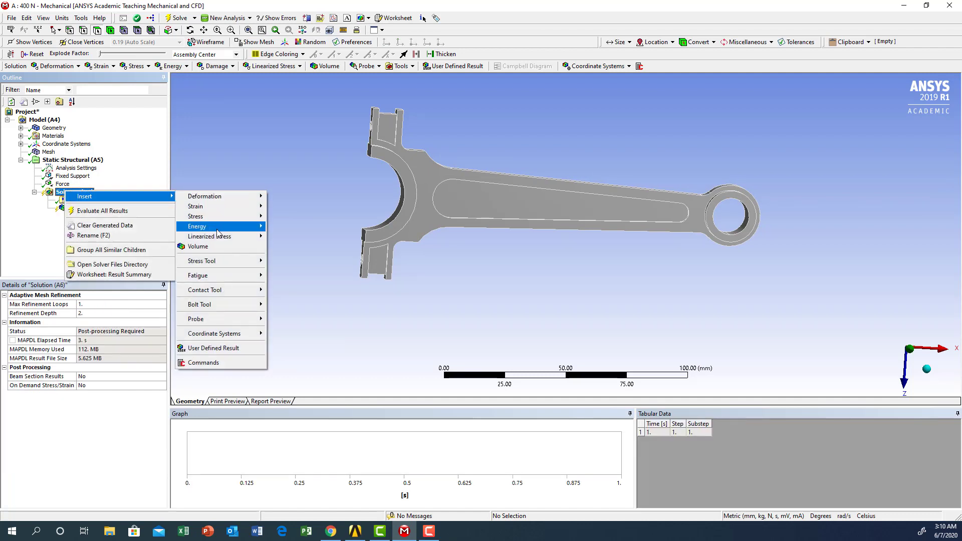
mouse_move(220, 261)
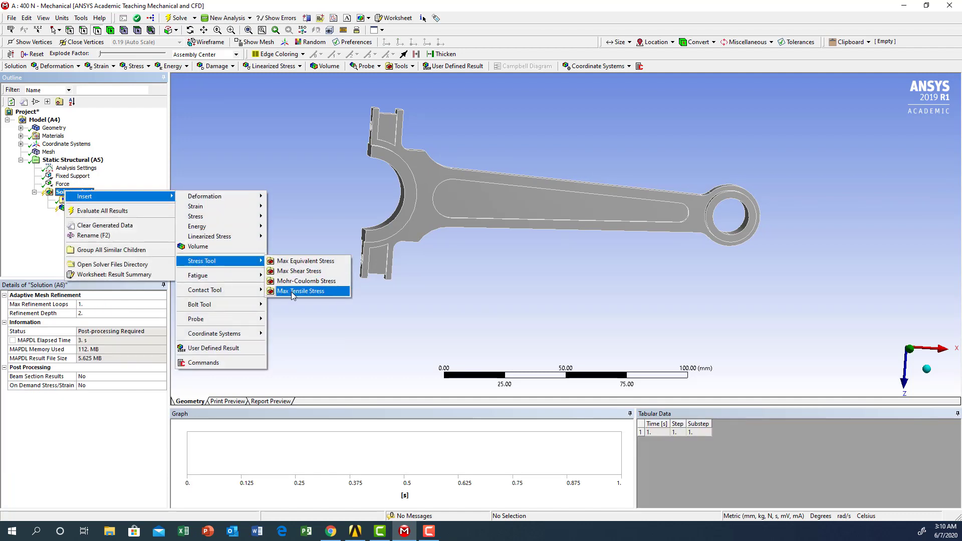
left_click(293, 291)
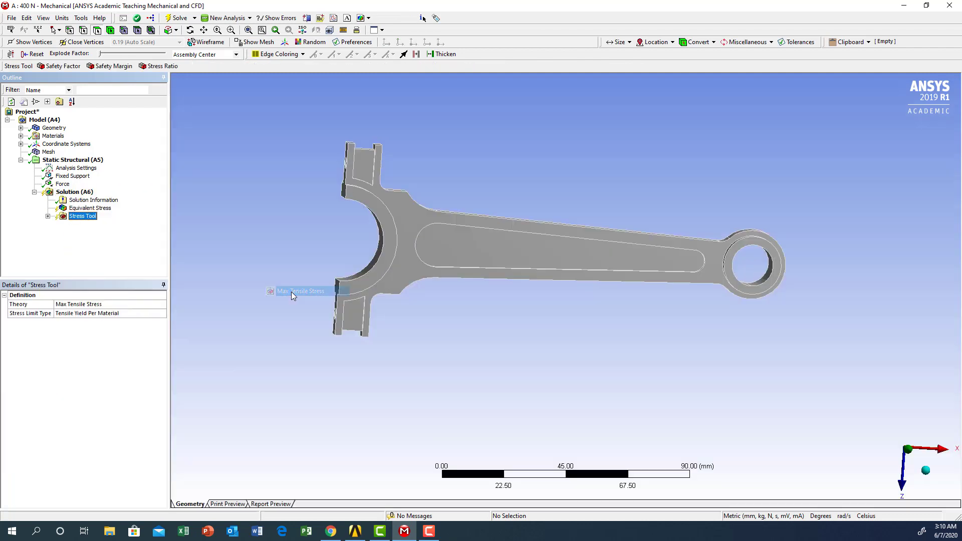
left_click(48, 216)
left_click(93, 225)
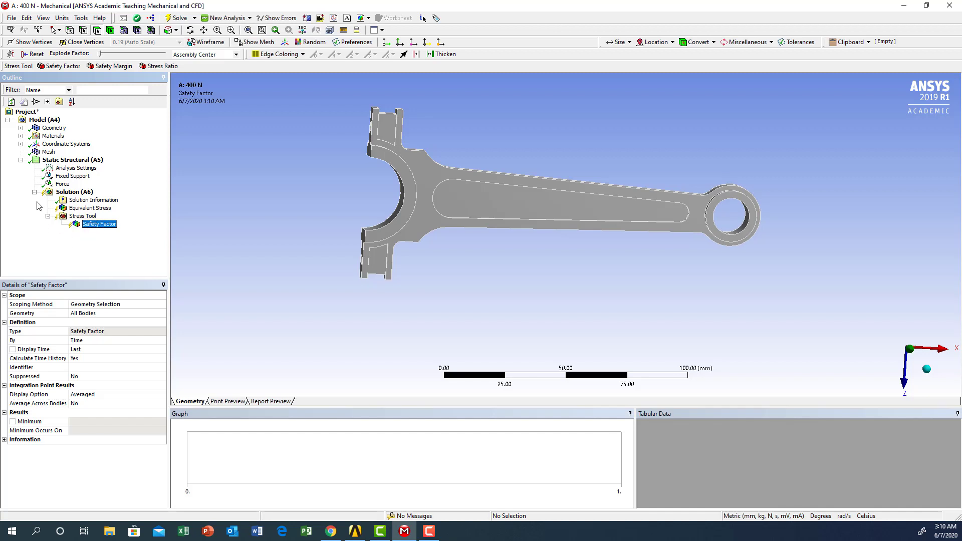
- Insert a Fatigue Tool under the 400 N Solution
right_click(63, 193)
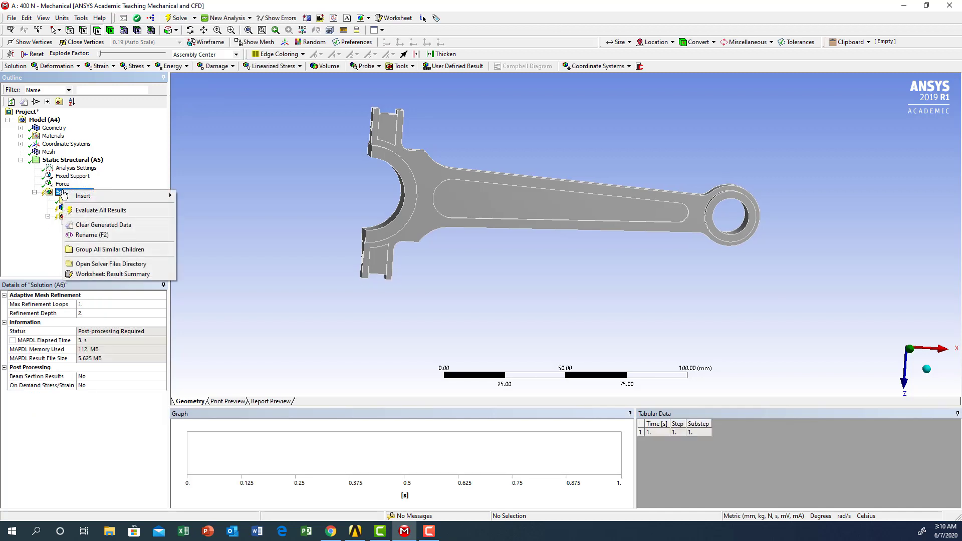
mouse_move(150, 196)
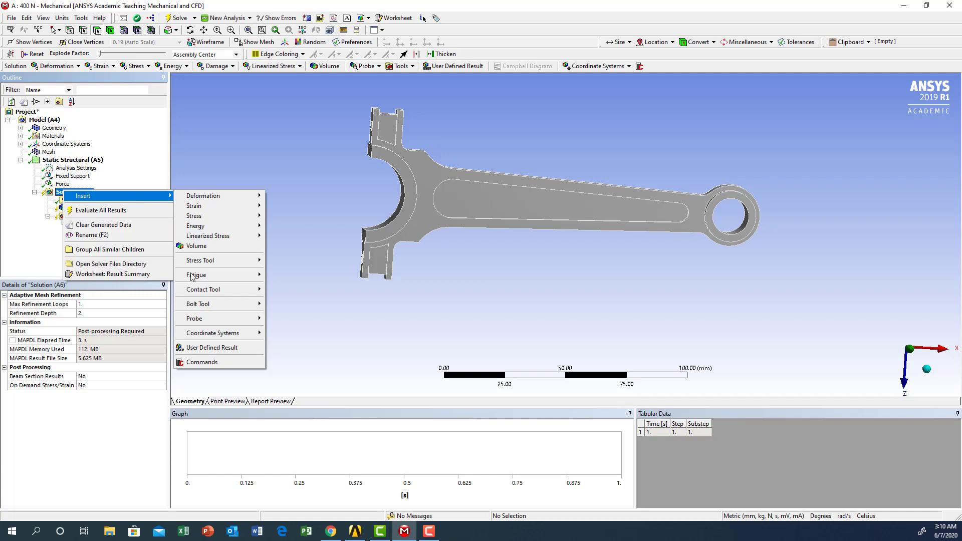
mouse_move(197, 274)
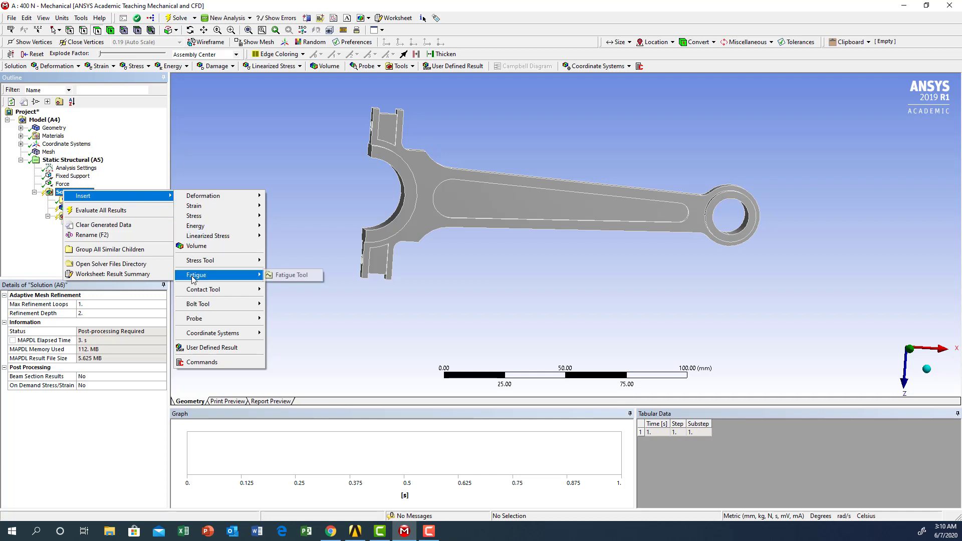
left_click(292, 276)
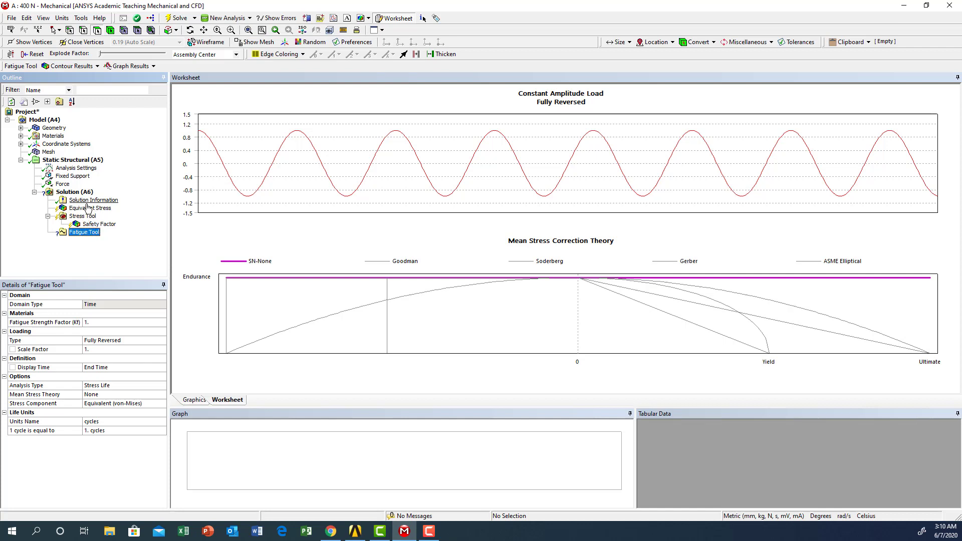
- Add a Life result and a Safety Factor result to the Fatigue Tool
right_click(84, 235)
mouse_move(102, 240)
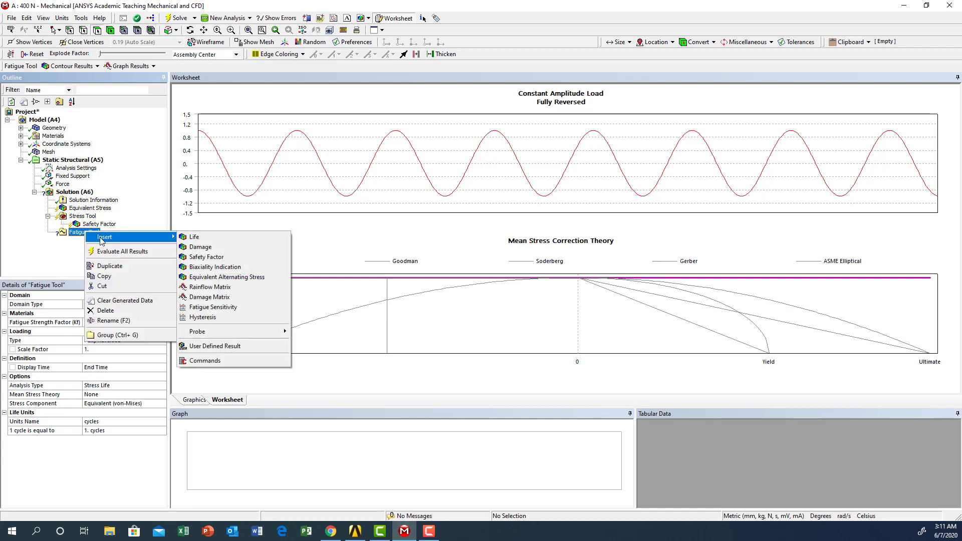
left_click(193, 237)
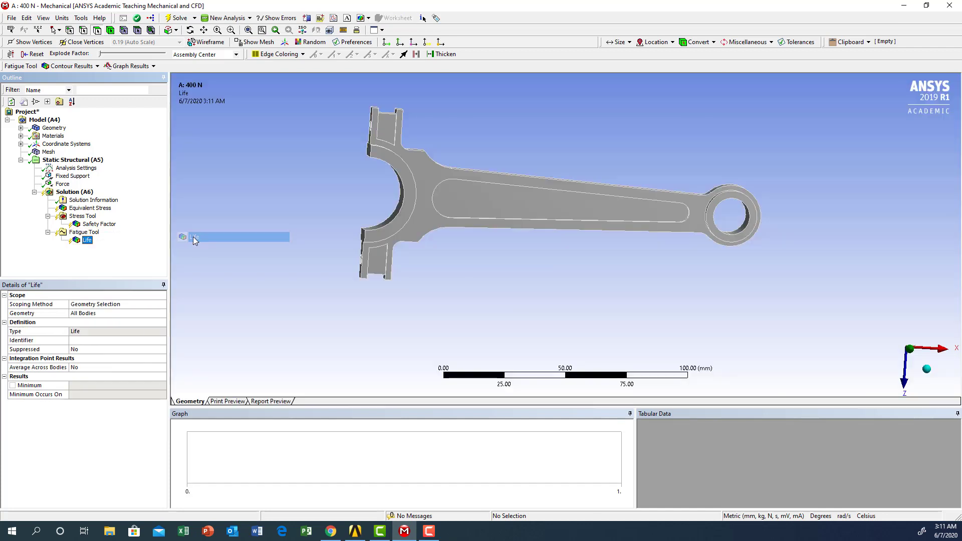
right_click(77, 233)
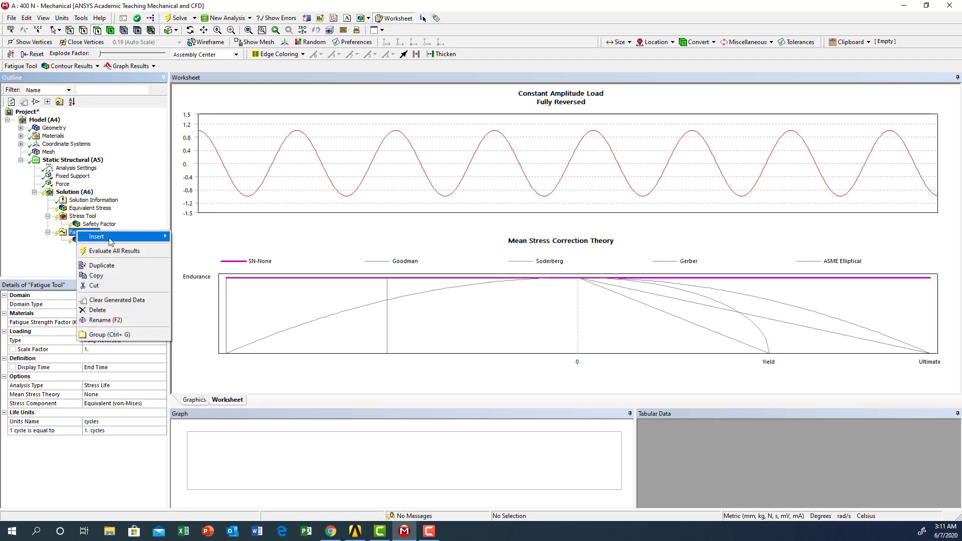
mouse_move(110, 242)
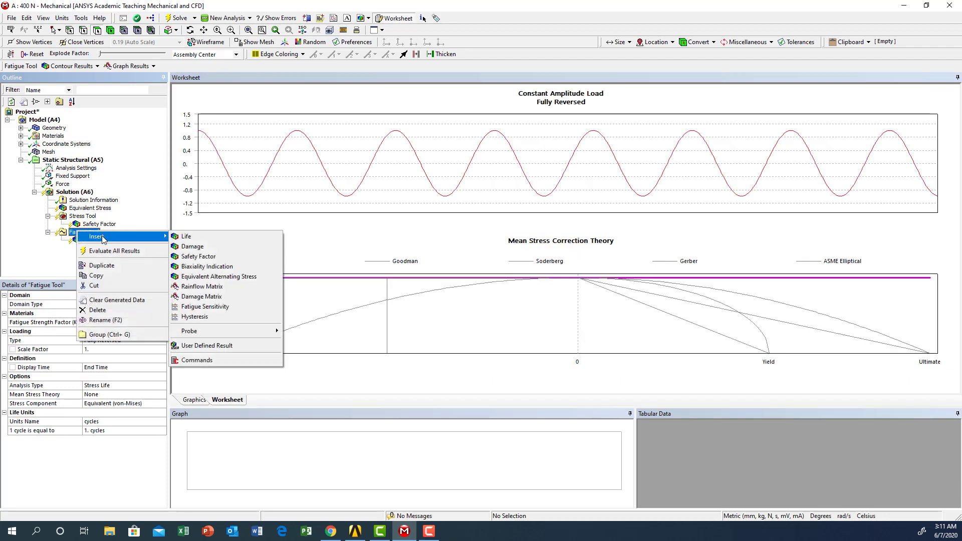
left_click(193, 257)
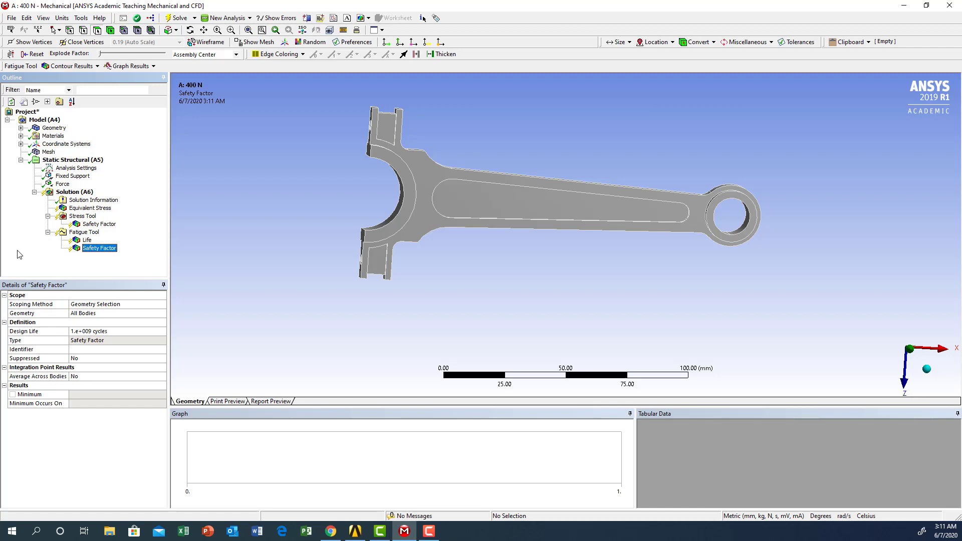
- Keep the Fatigue Tool analysis type as Stress Life and choose Goodman mean stress theory
left_click(75, 233)
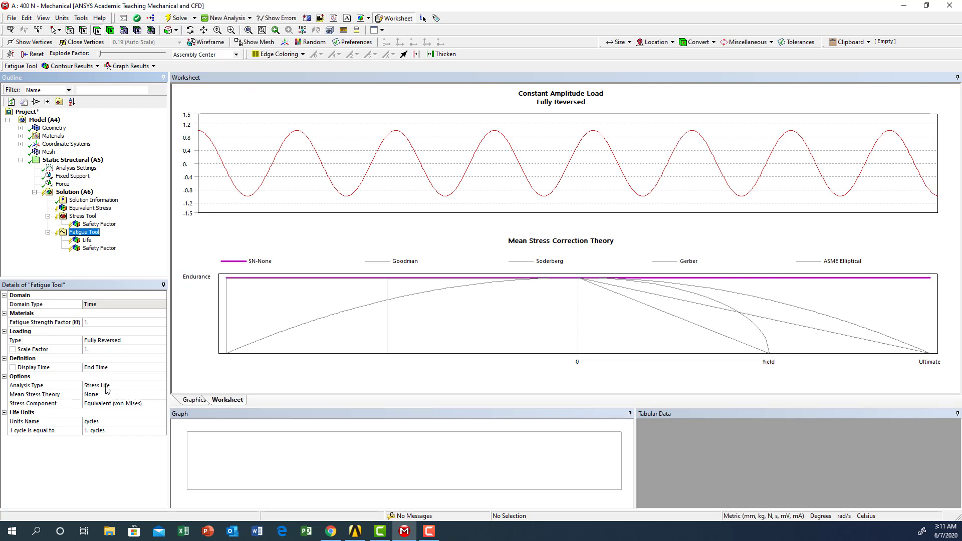
left_click(165, 387)
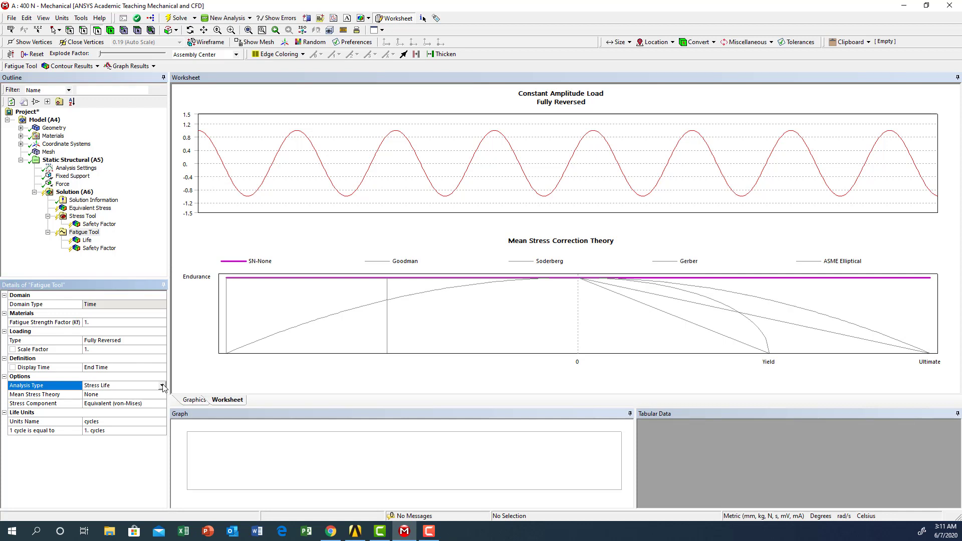
left_click(162, 385)
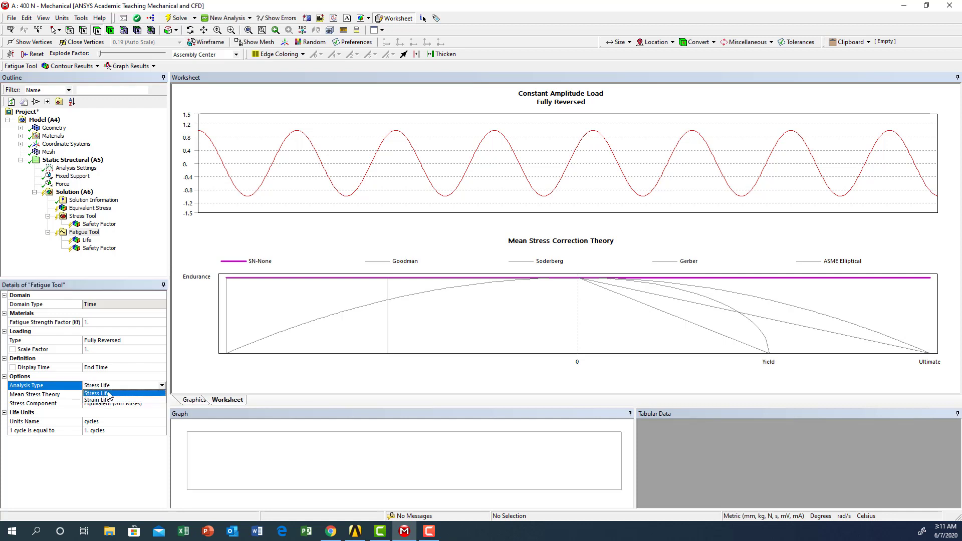
left_click(104, 394)
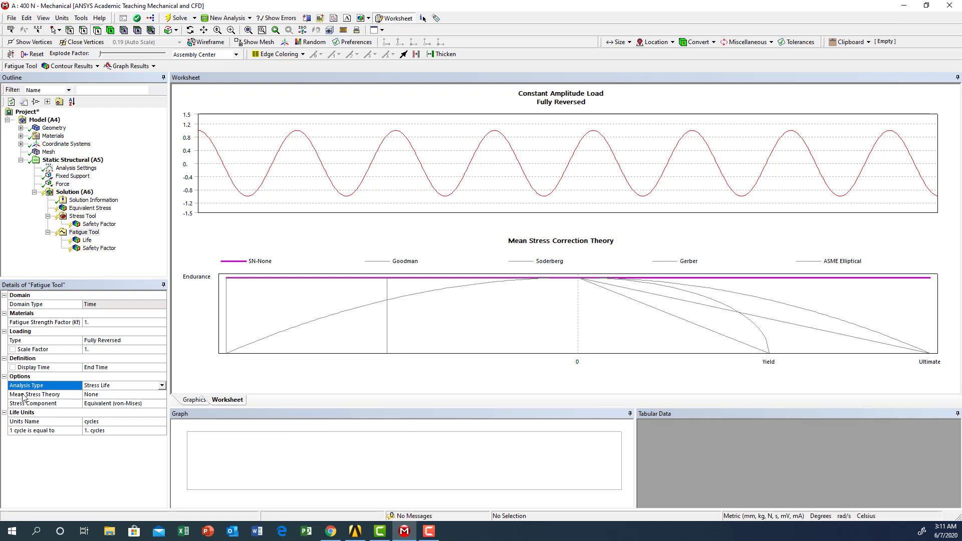
left_click(161, 396)
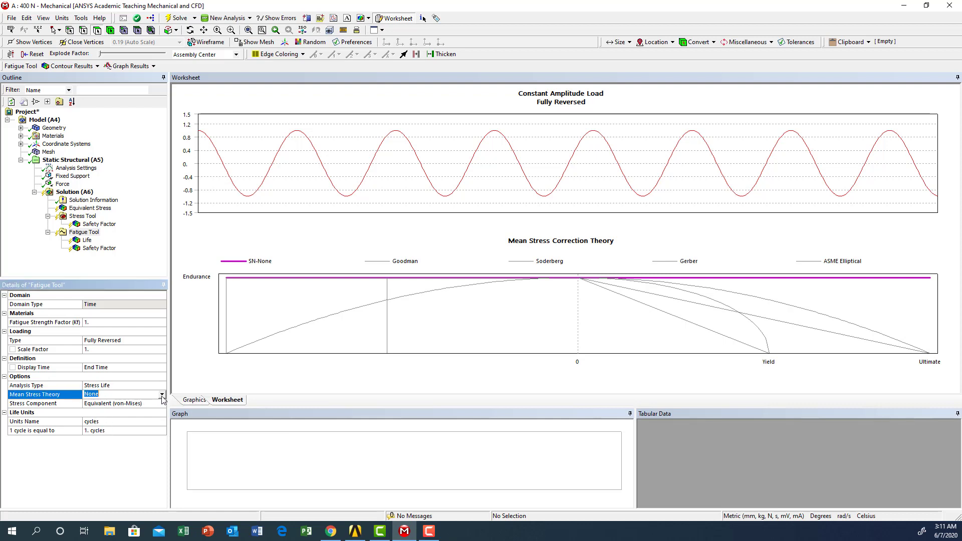
left_click(162, 395)
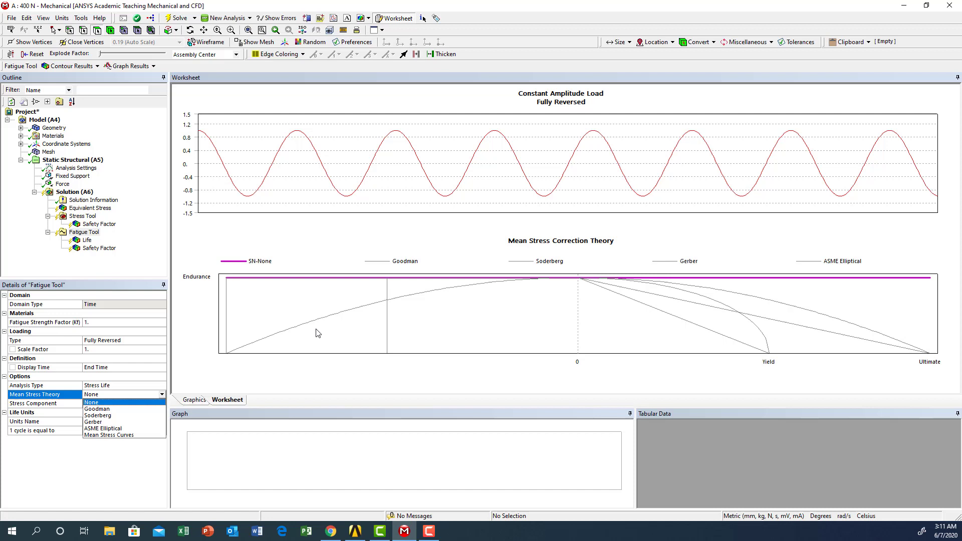
left_click(115, 409)
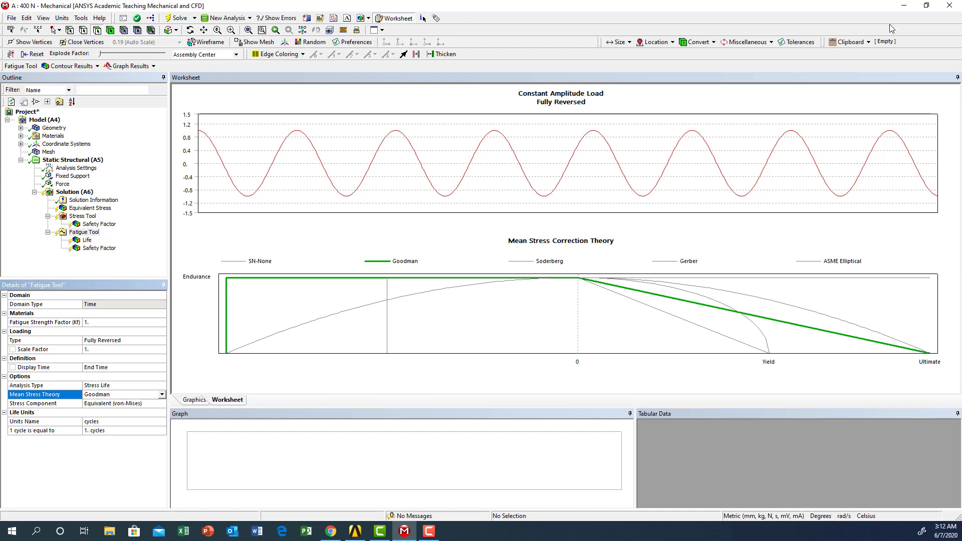
- In Engineering Data, switch the Structural Steel S-N Curve interpolation to Semi-Log, then restore Mechanical
left_click(903, 5)
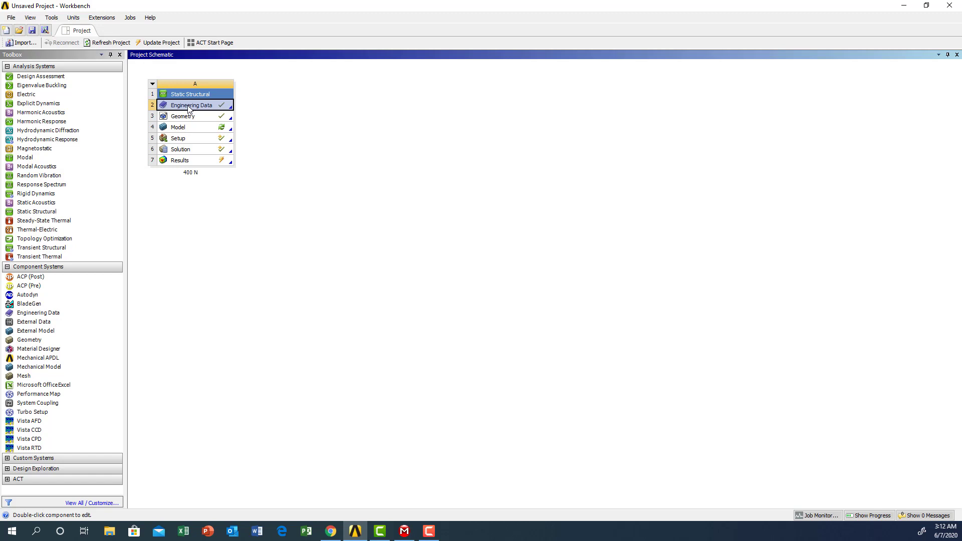
double_click(189, 106)
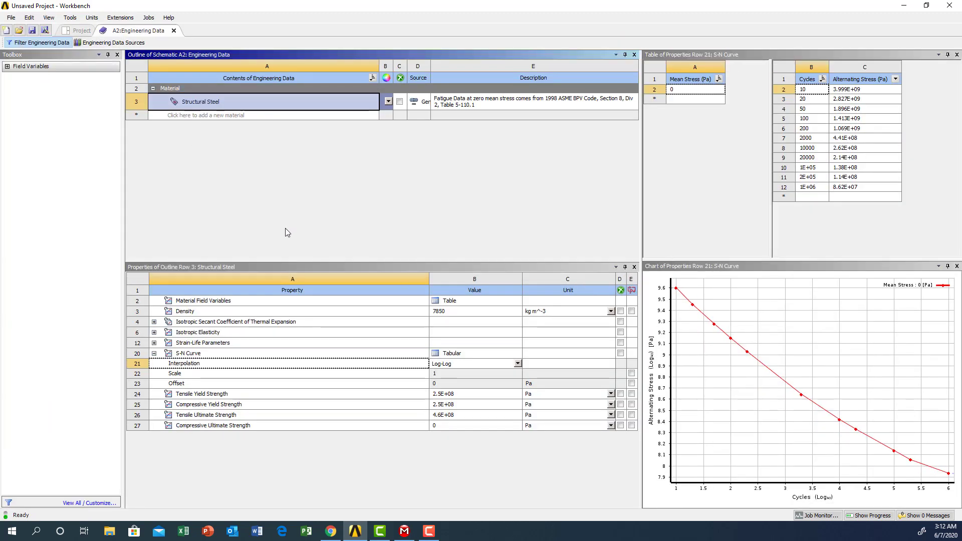
left_click(140, 354)
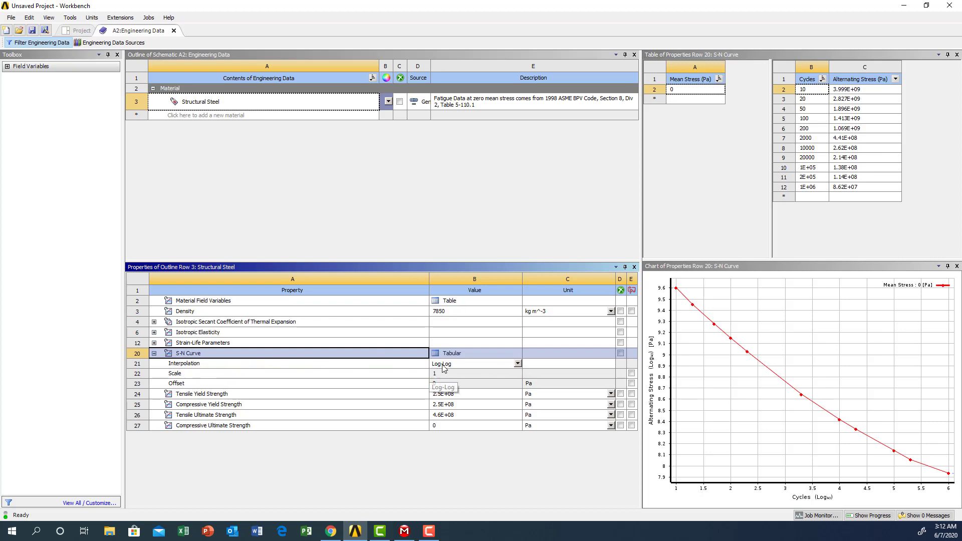
left_click(517, 364)
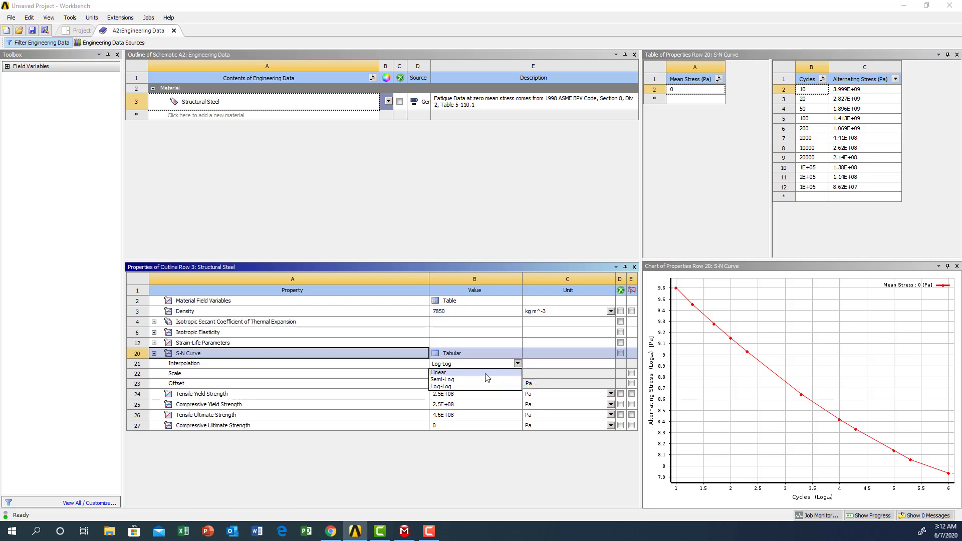
left_click(440, 380)
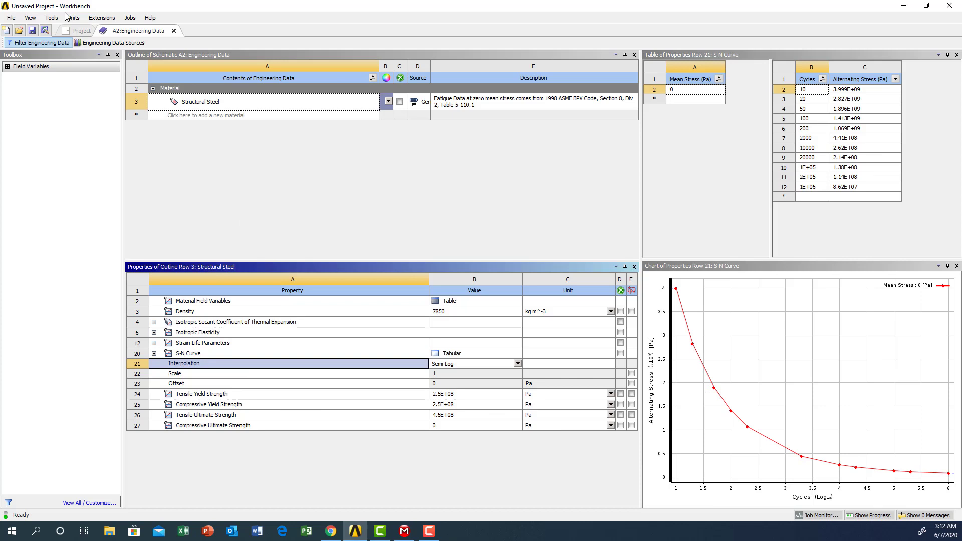
left_click(173, 31)
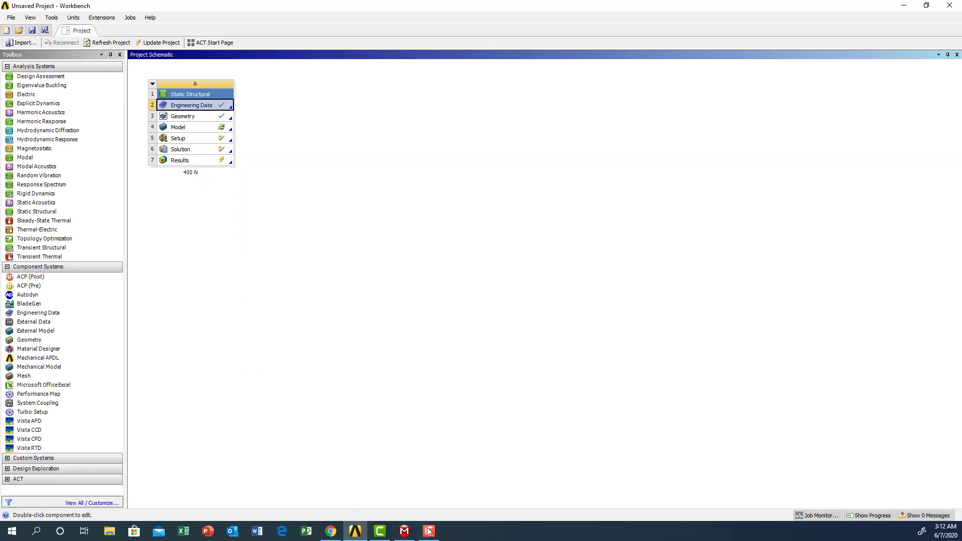
left_click(401, 488)
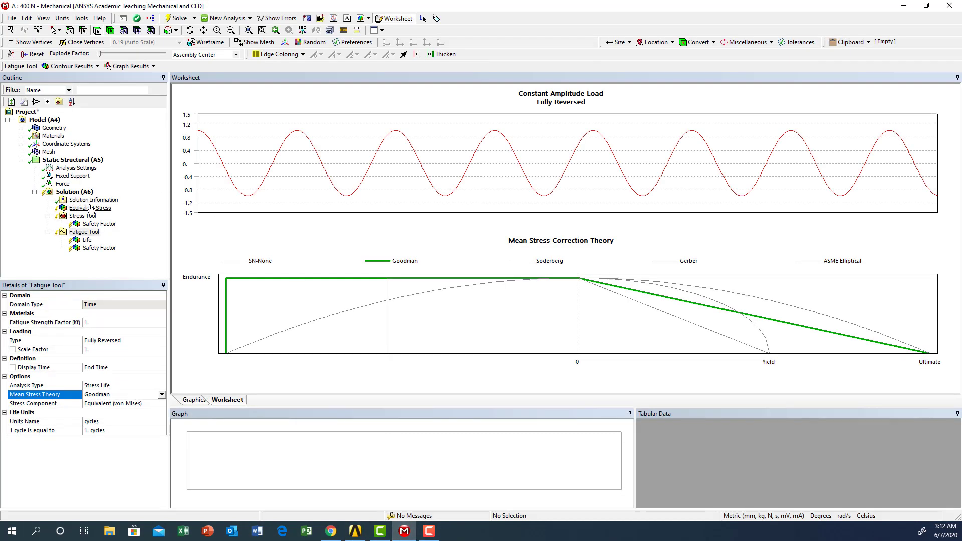
- Solve the 400 N model and show Equivalent Stress, which peaks at 75.366 MPa
left_click(85, 208)
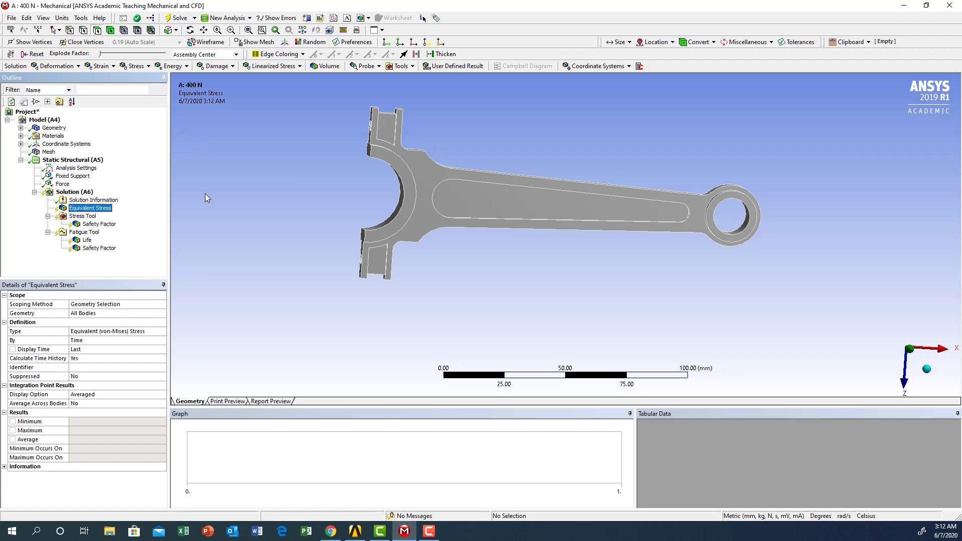
left_click(180, 18)
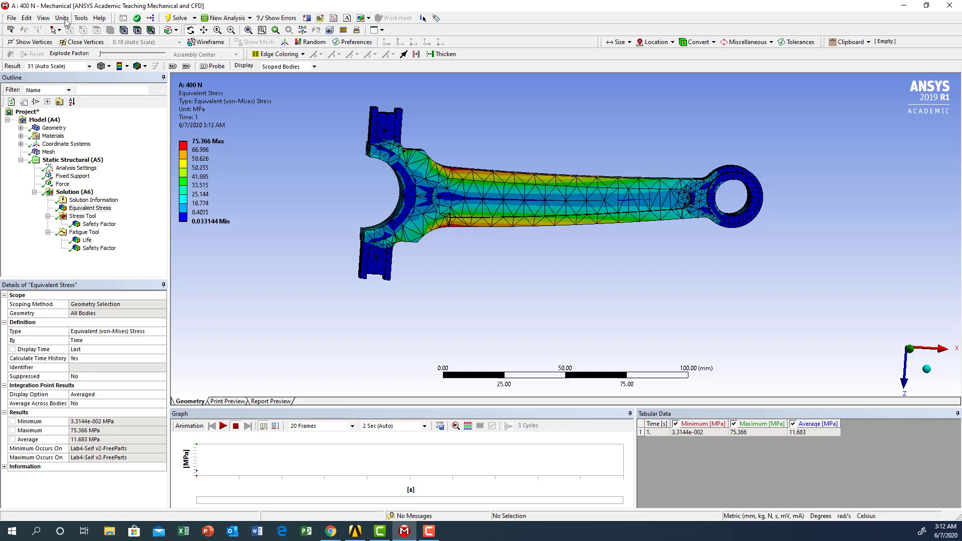
- Keep the Metric (mm, kg, N, s, mV, mA) units and show the Stress Tool safety factor, minimum 3.2919
left_click(62, 18)
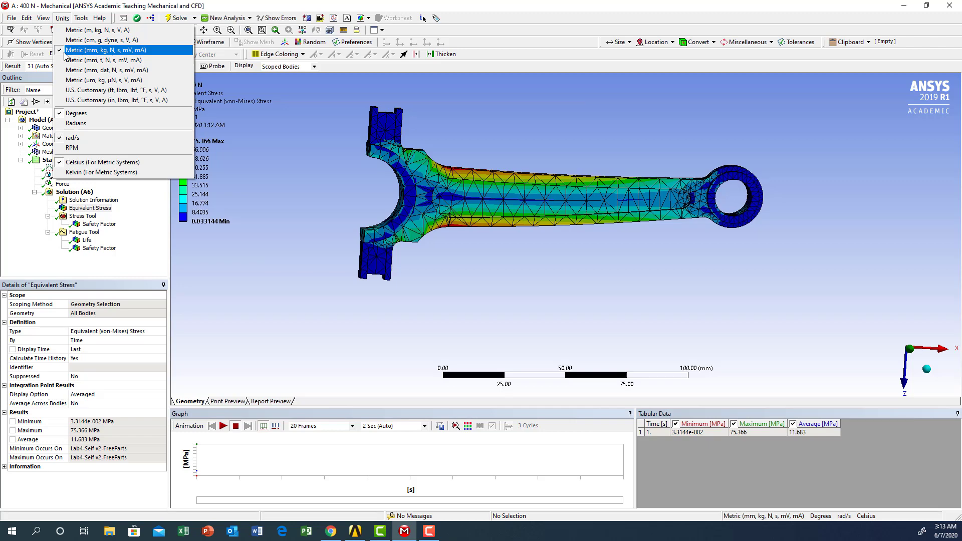
left_click(119, 49)
left_click(62, 19)
left_click(147, 23)
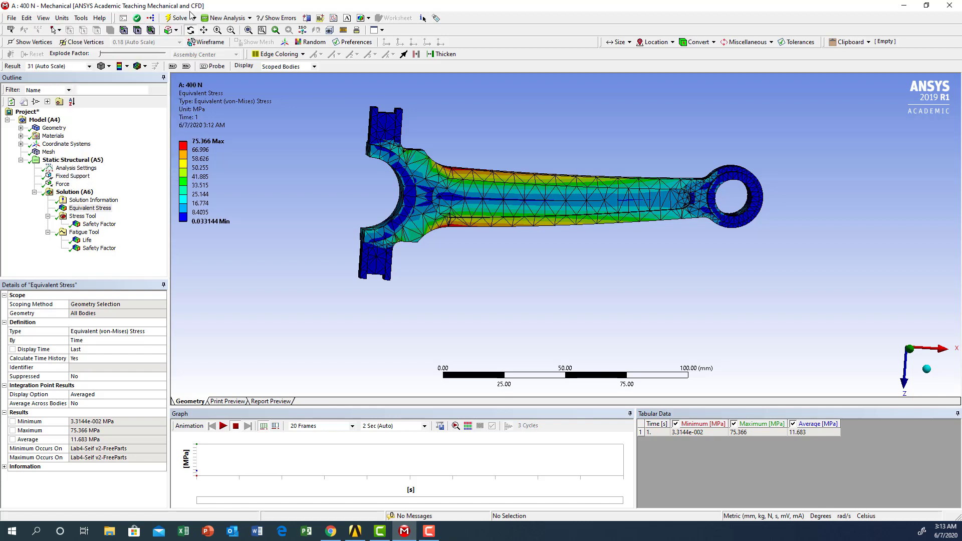
left_click(82, 209)
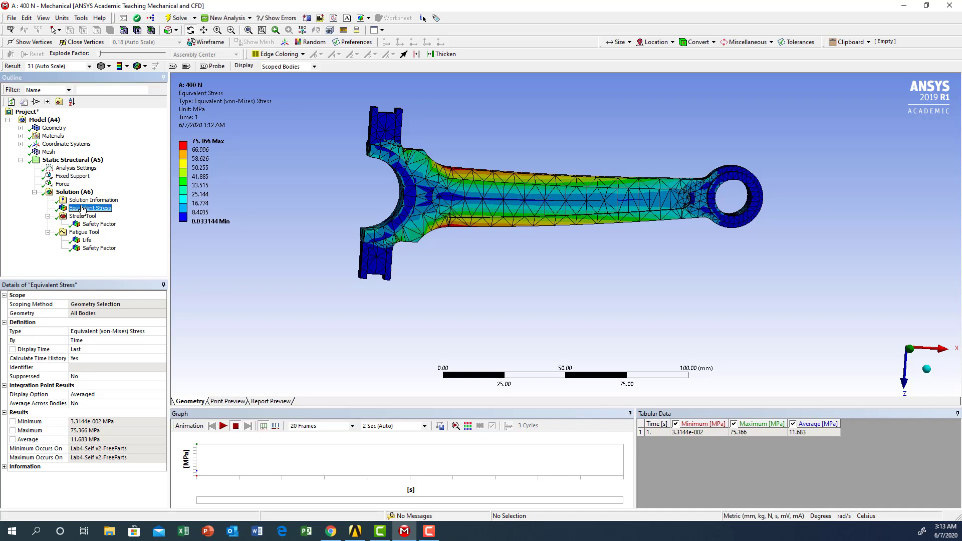
left_click(99, 224)
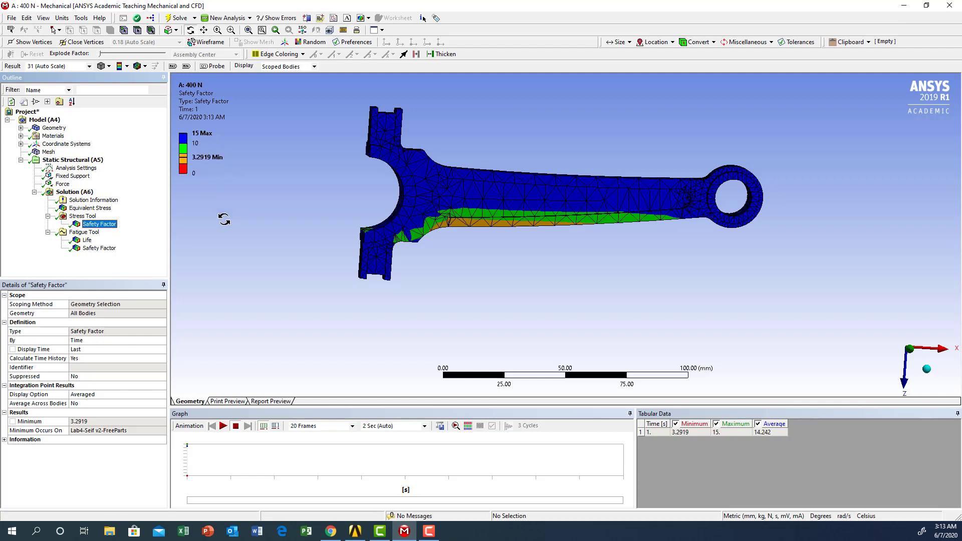
- Review fatigue Life, then set the fatigue safety factor legend minimum to 1
left_click(90, 242)
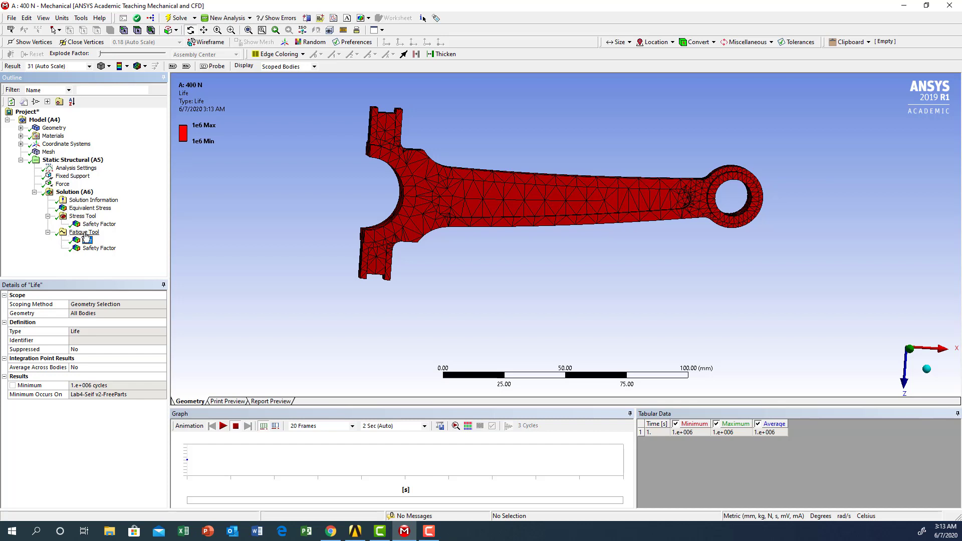
left_click(90, 249)
left_click(199, 155)
type("1")
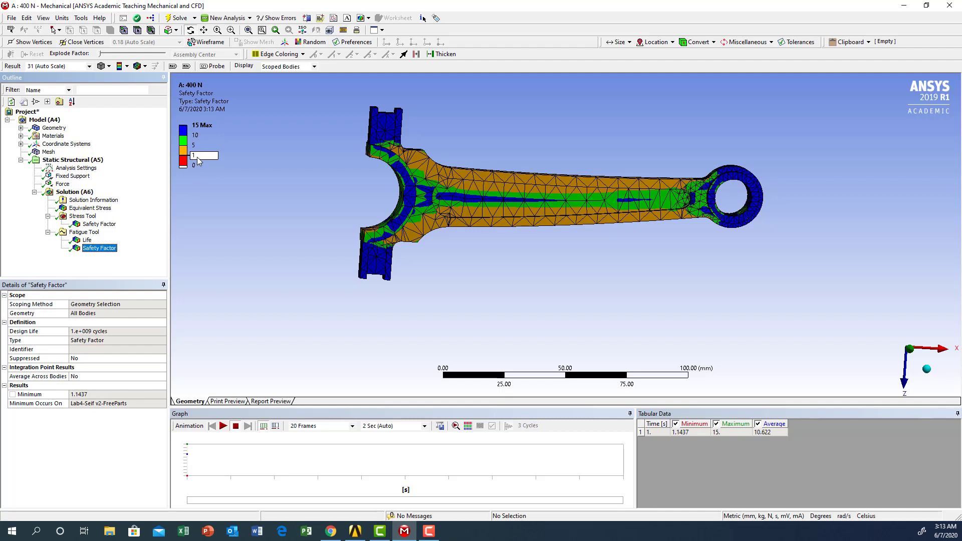
key("Return")
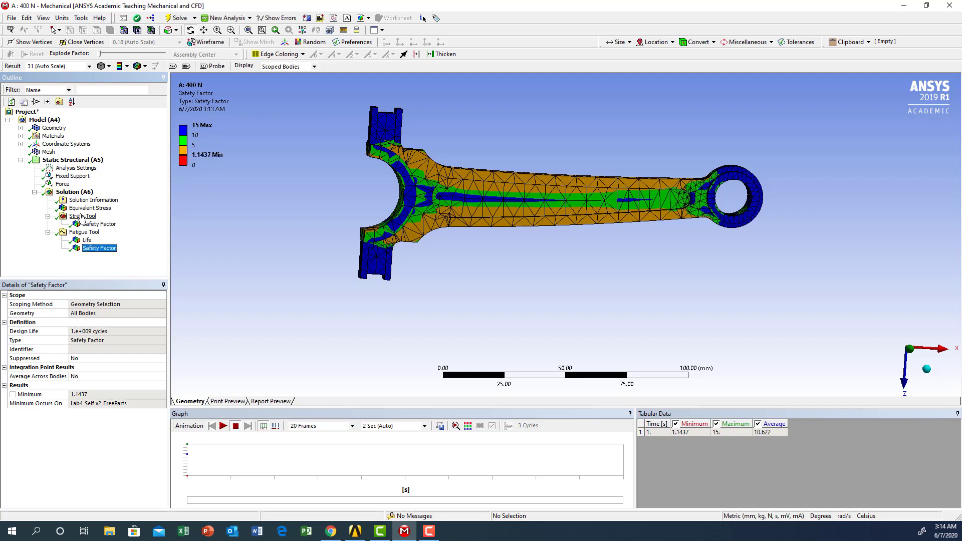
- Show the 400 N Stress Tool safety factor and set a legend value of 1
left_click(96, 225)
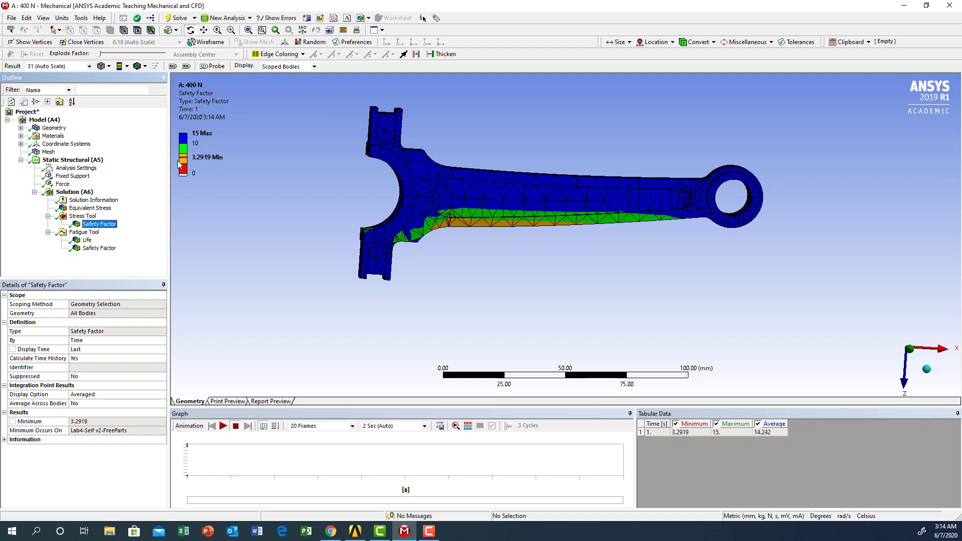
left_click(199, 161)
type("1")
key("Return")
- Duplicate the 400 N system as 'Copy of 400 N' beside system A and open its Model
left_click(903, 6)
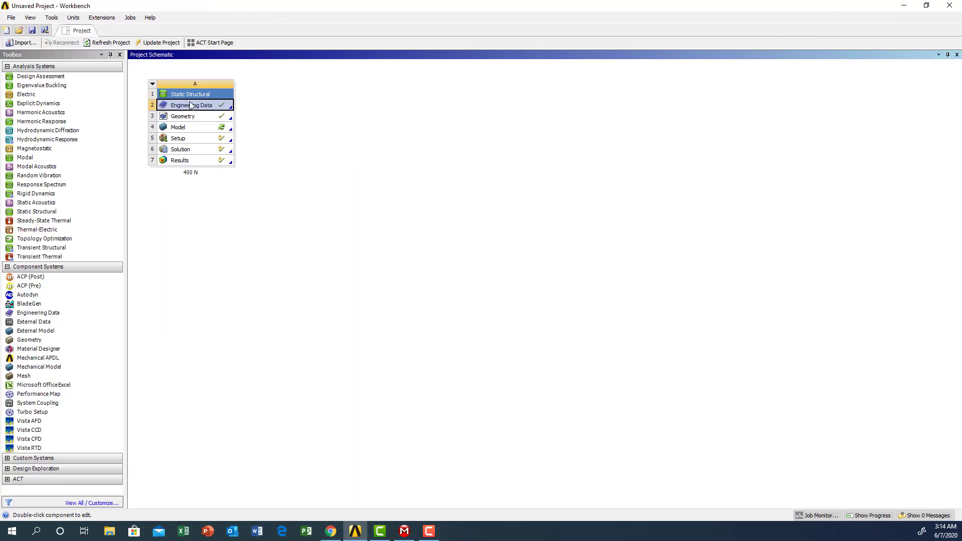
left_click(191, 95)
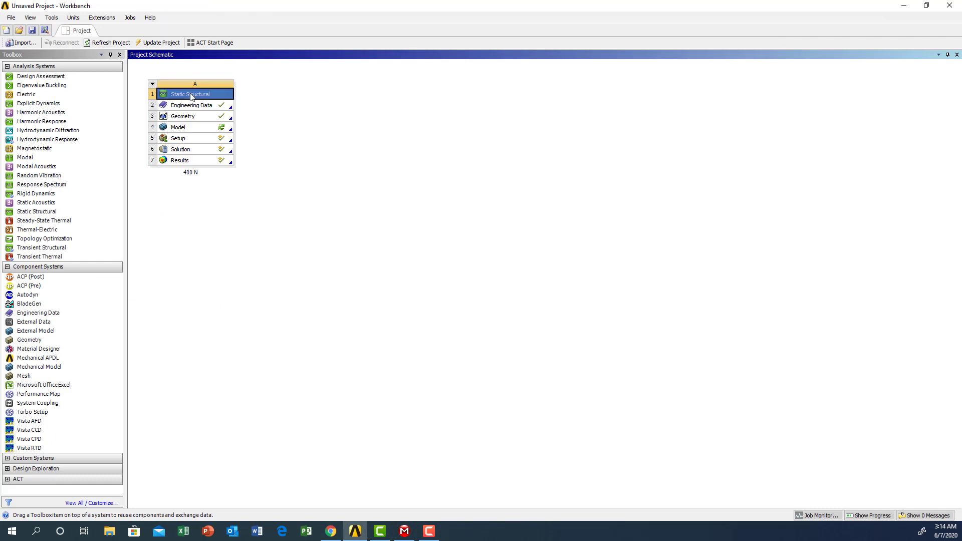
right_click(191, 95)
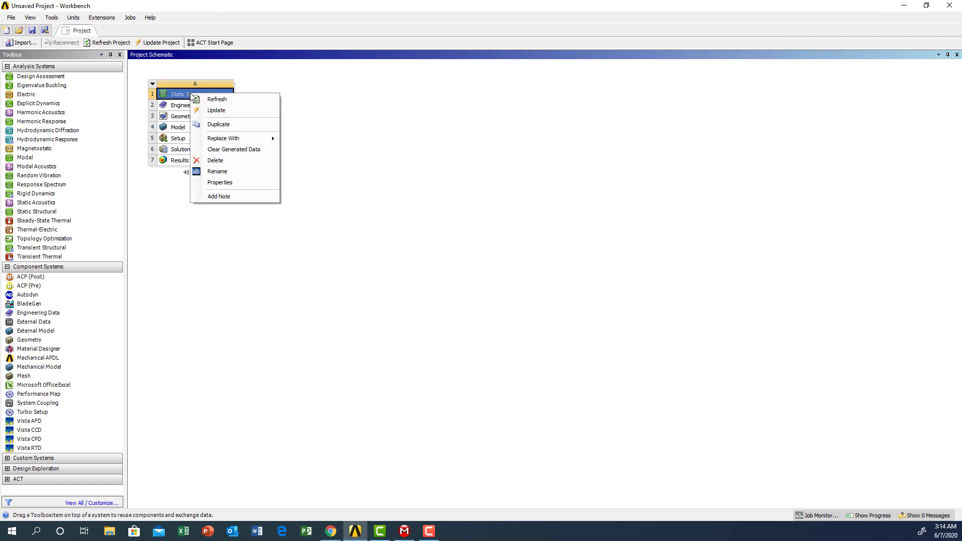
left_click(218, 124)
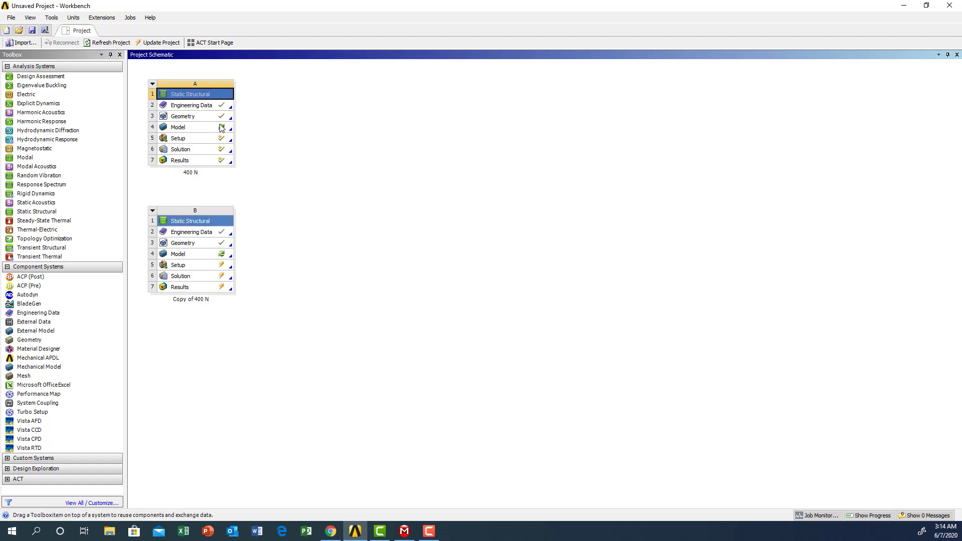
left_click_drag(203, 223, 312, 120)
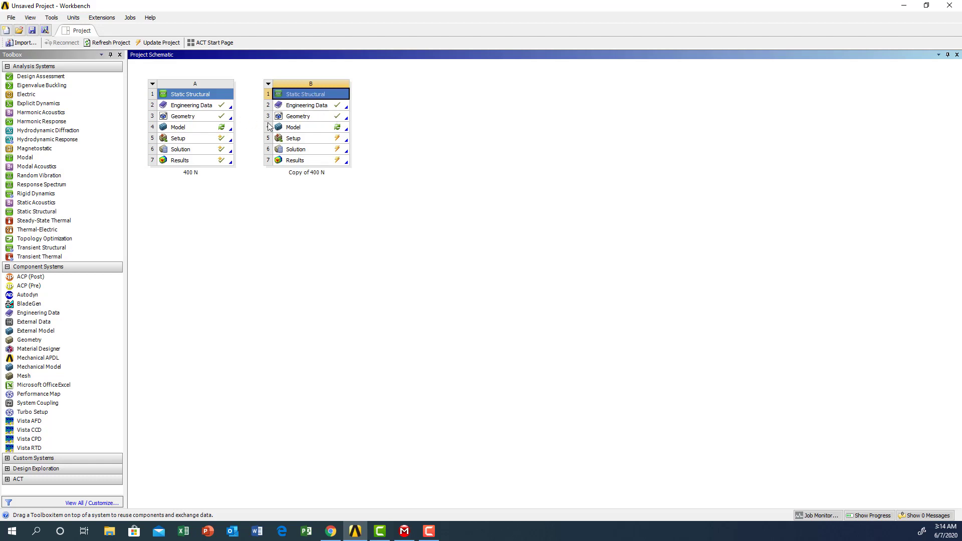
double_click(327, 129)
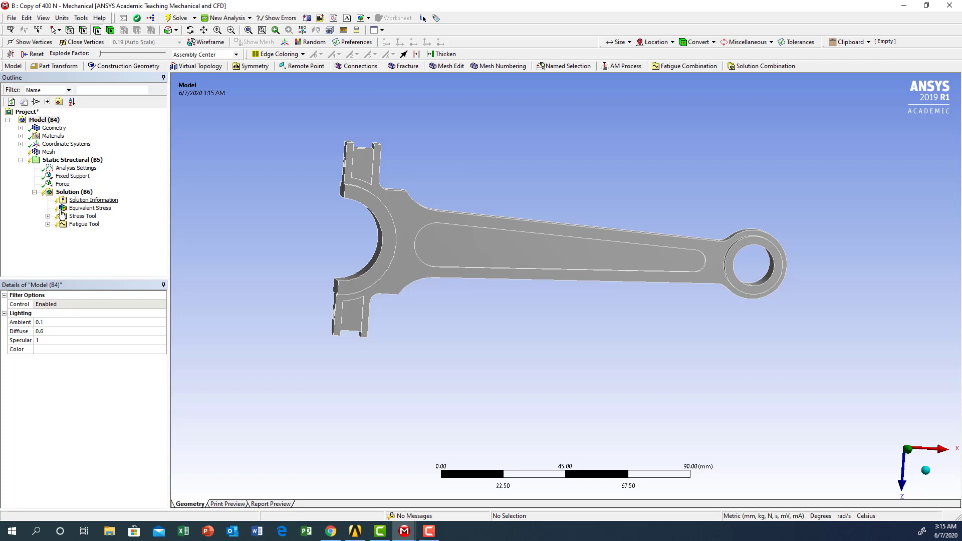
- Change the copied model's Force Z component from -400 N to -600 N
left_click(48, 216)
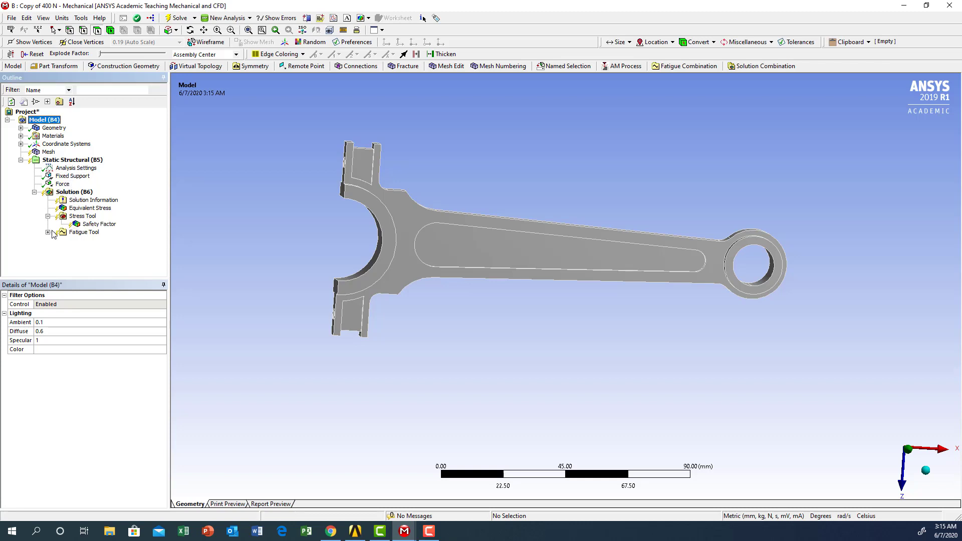
left_click(48, 232)
left_click(61, 184)
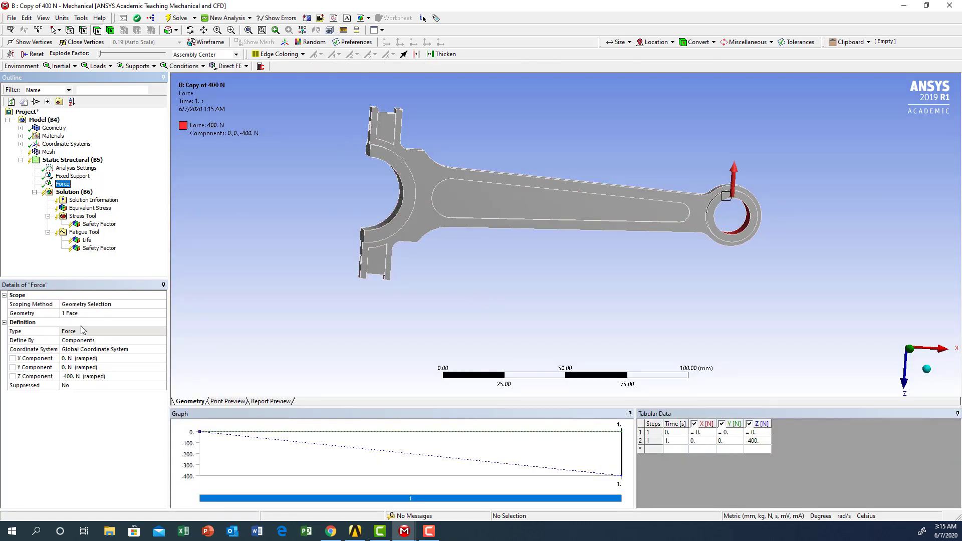
left_click(84, 376)
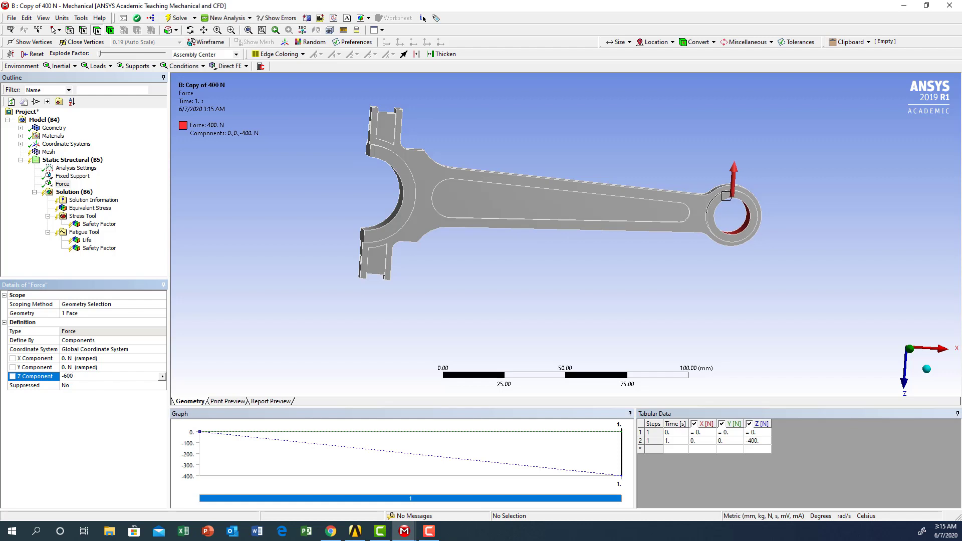
key("Return")
- Solve the 600 N copy, check the Fatigue Tool settings, and show Equivalent Stress peaking at 113.05 MPa
left_click(179, 20)
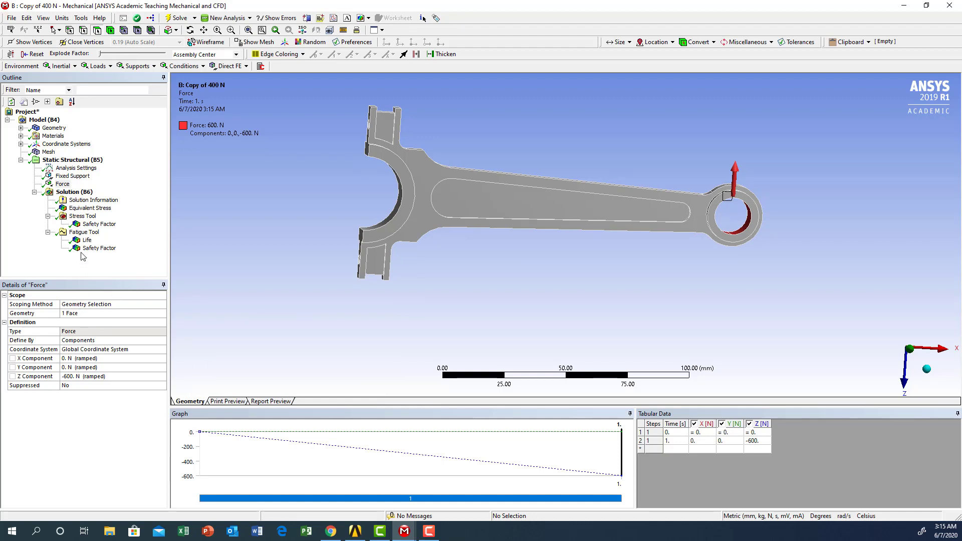
left_click(76, 233)
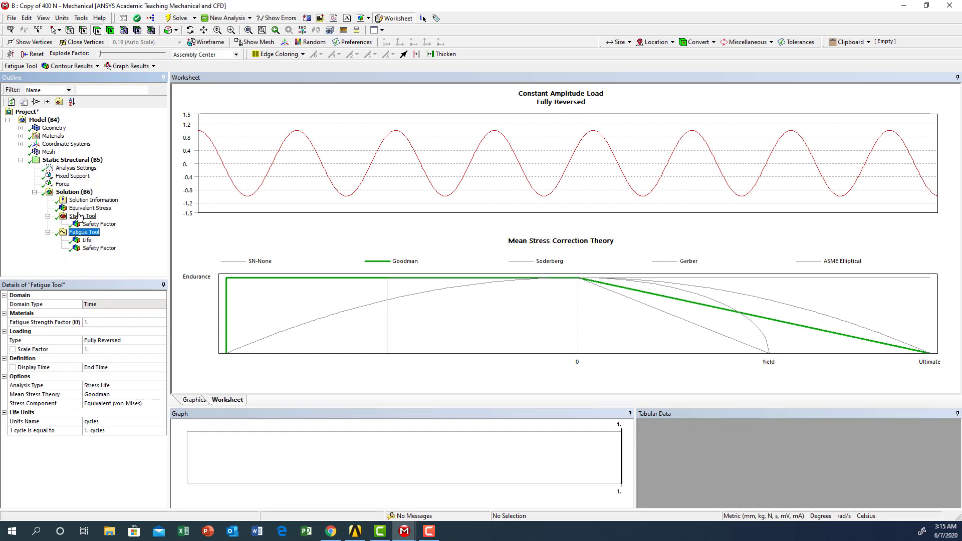
left_click(81, 207)
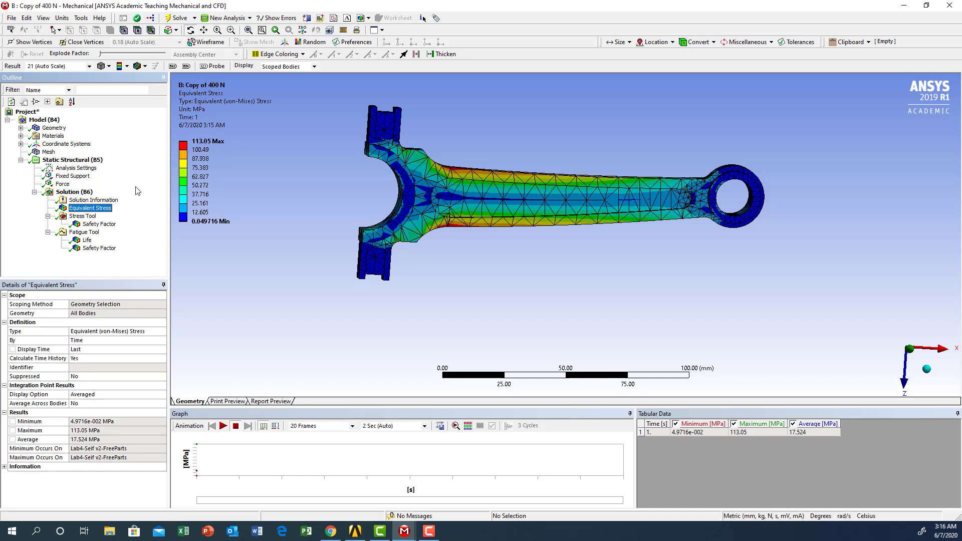
- Check the 600 N static safety factor legend (minimum 2.1946), then show the fatigue safety factor, minimum 0.7625
left_click(77, 224)
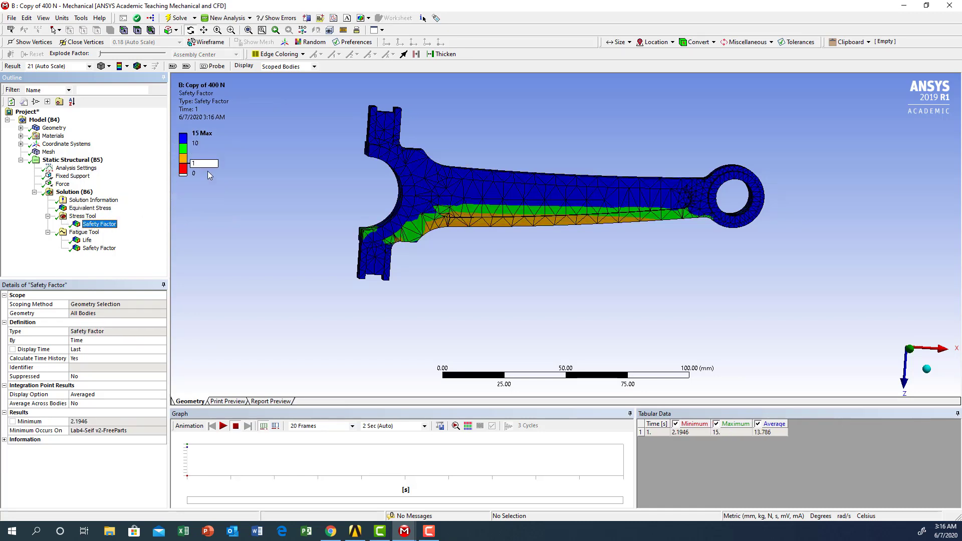
left_click(205, 173)
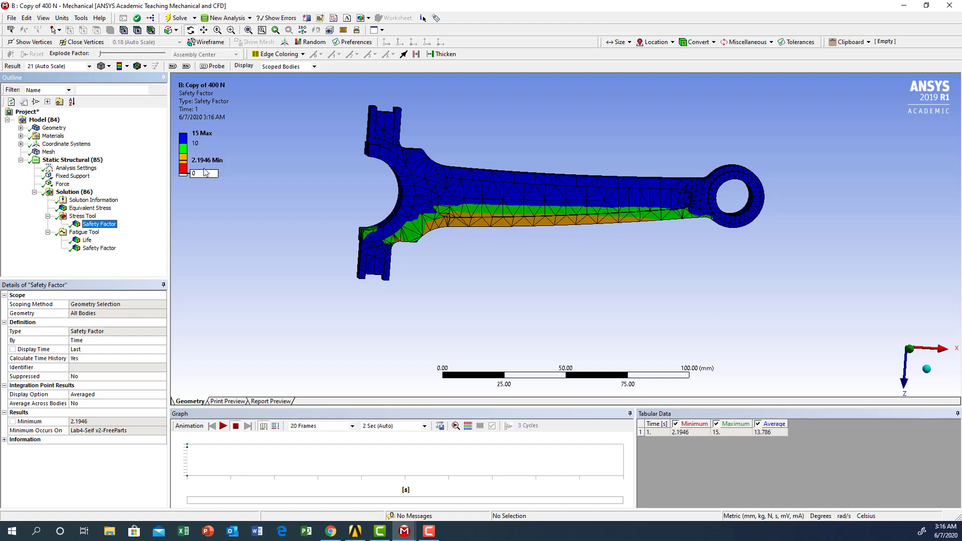
left_click(194, 144)
left_click(203, 164)
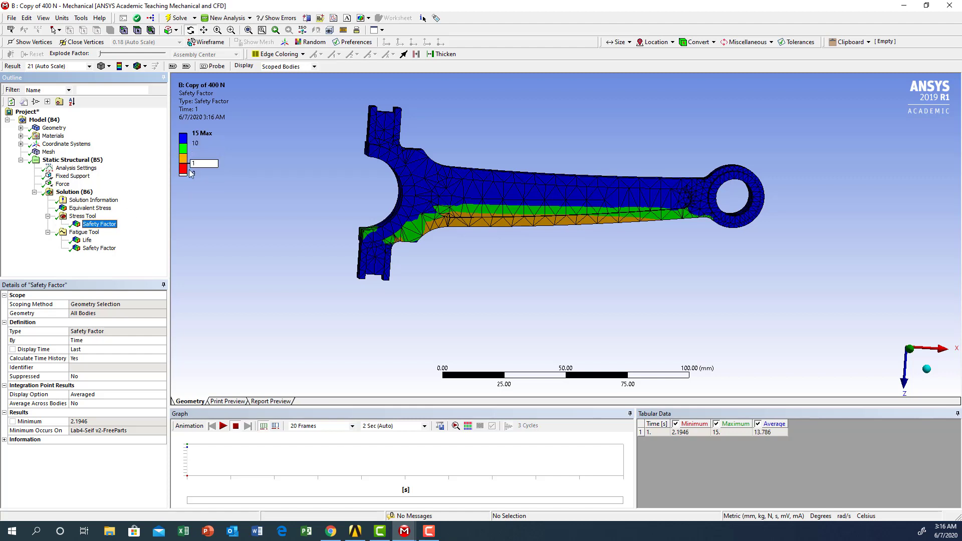
left_click(190, 173)
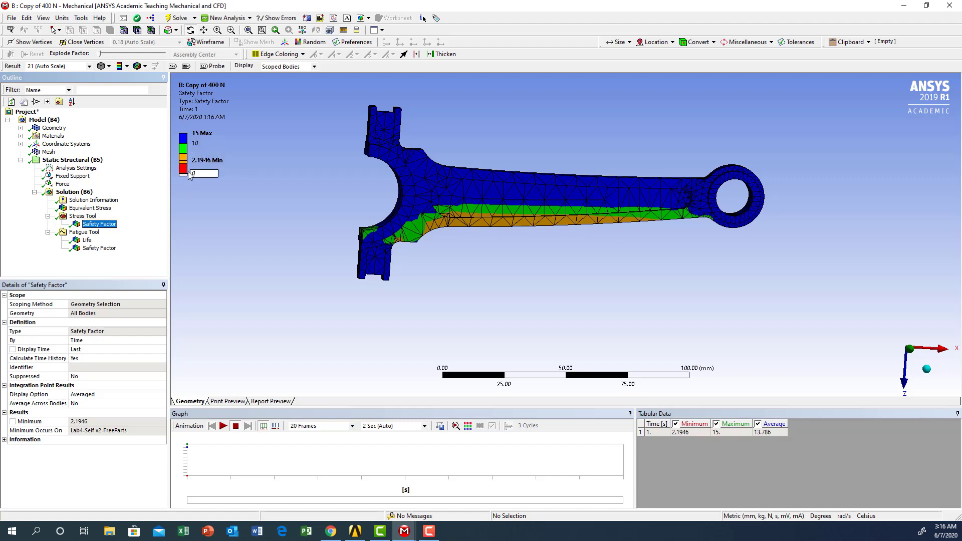
left_click(93, 249)
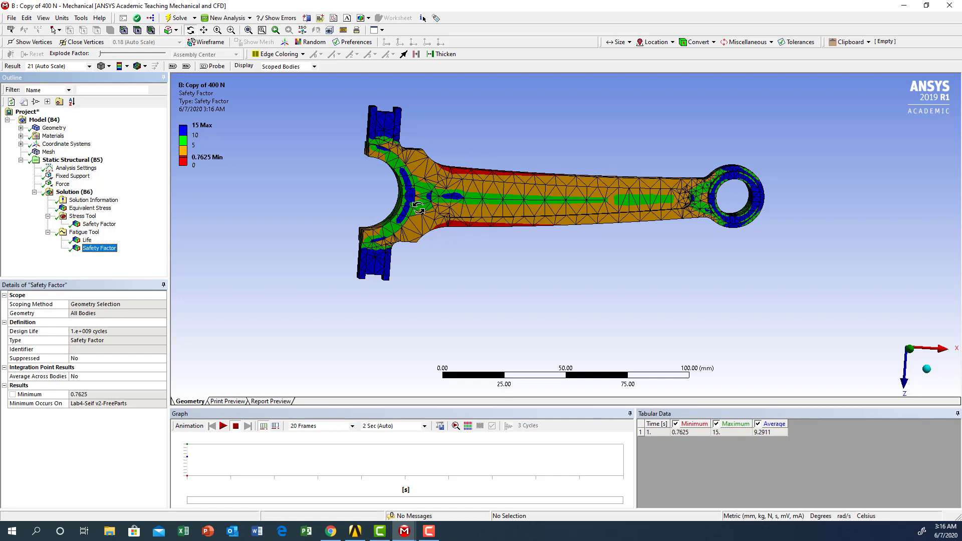
- Compare the 600 N fatigue Life (minimum 2.1132e5 cycles) with the fatigue safety factor, ending on Life
left_click(87, 240)
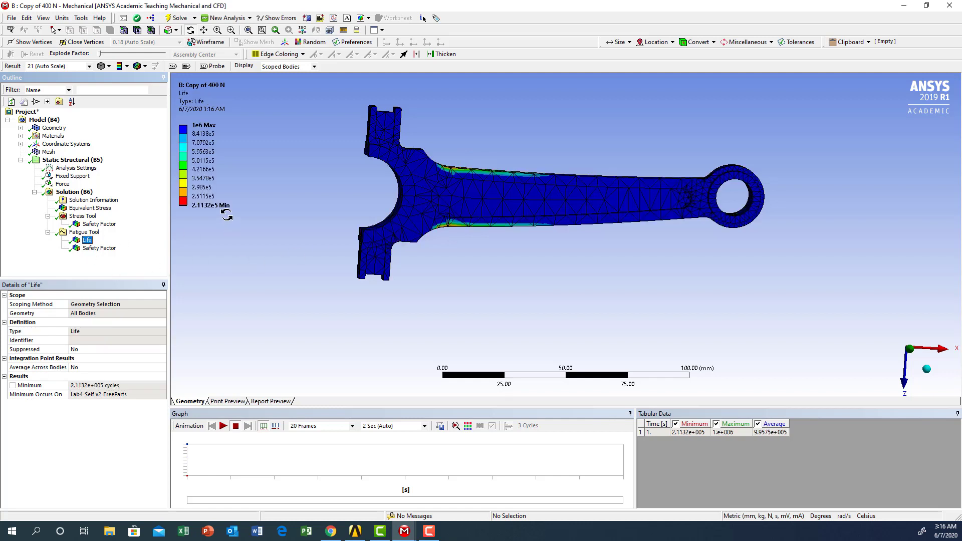
left_click(192, 210)
mouse_move(208, 210)
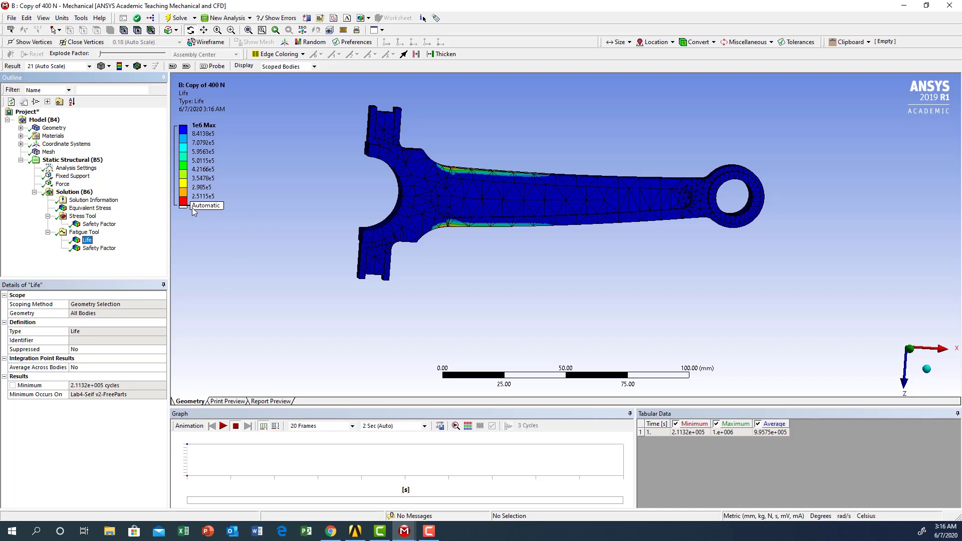
left_click(89, 248)
mouse_move(194, 168)
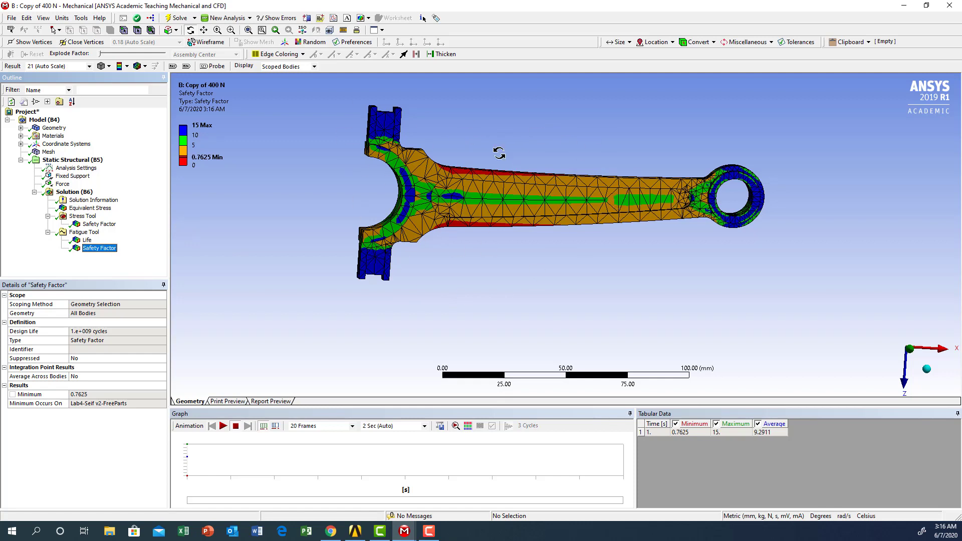
mouse_move(204, 146)
left_click(86, 241)
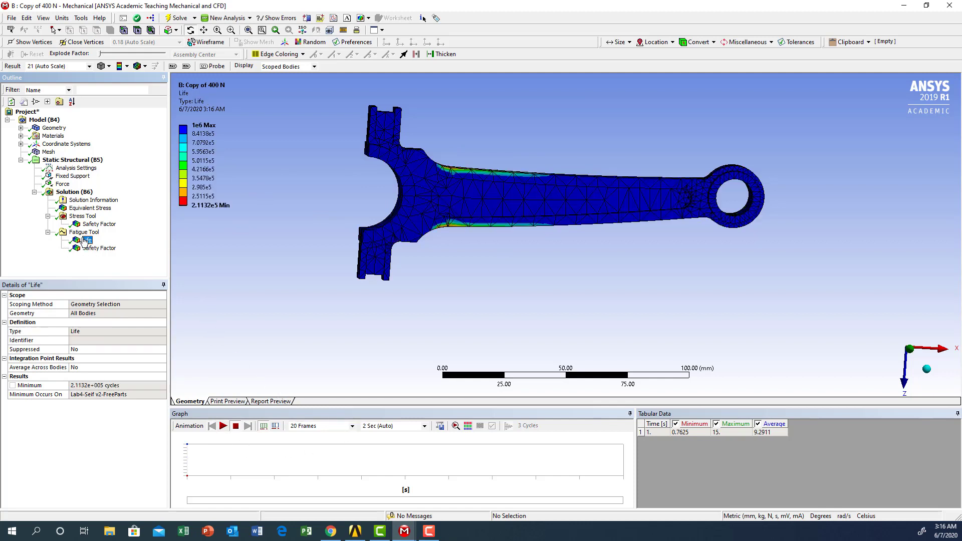
- Animate the 600 N fatigue Life, then animate the fatigue Safety Factor with its 0.7625 minimum
left_click(223, 426)
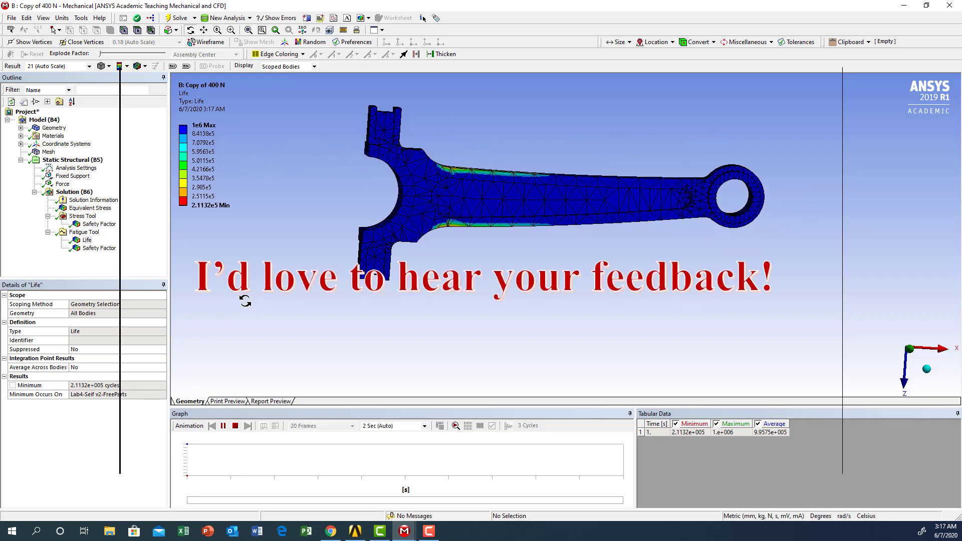
left_click(99, 248)
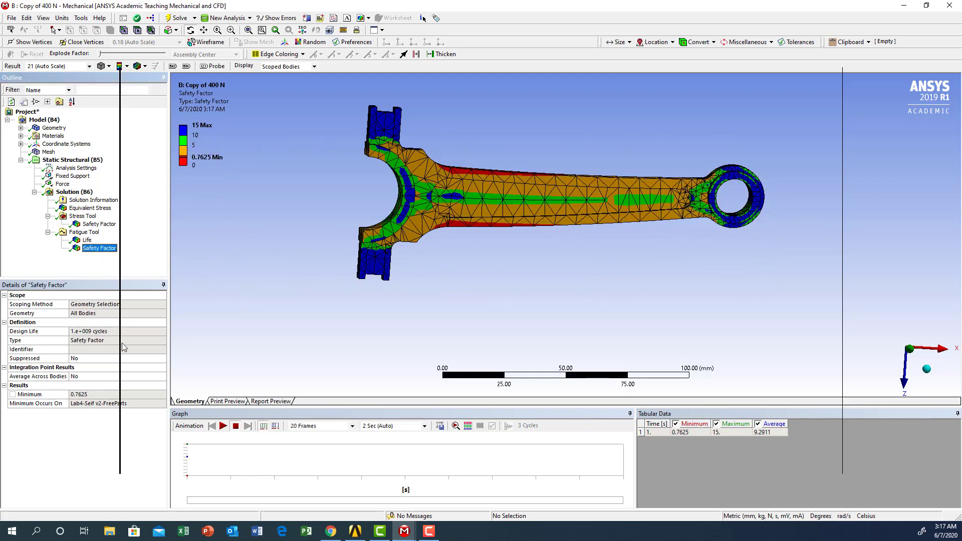
left_click(222, 426)
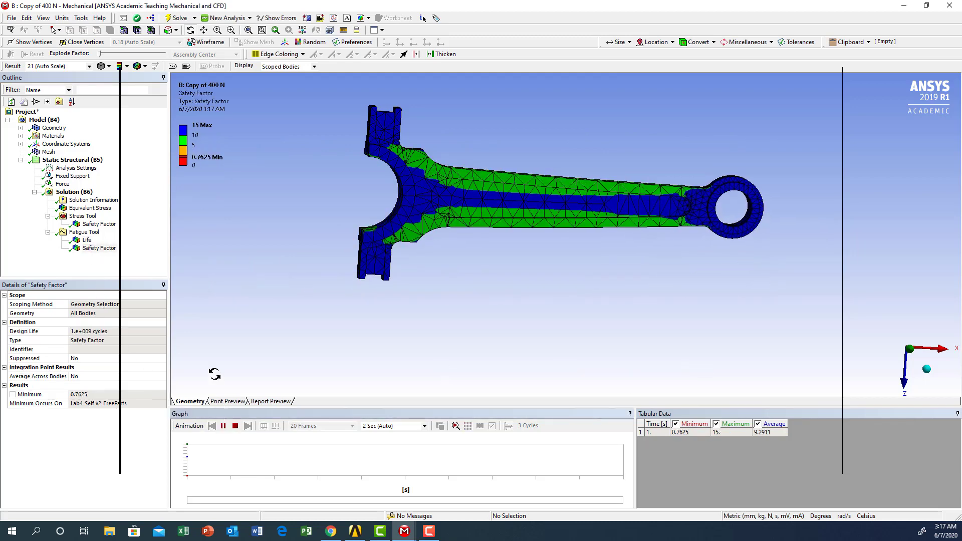